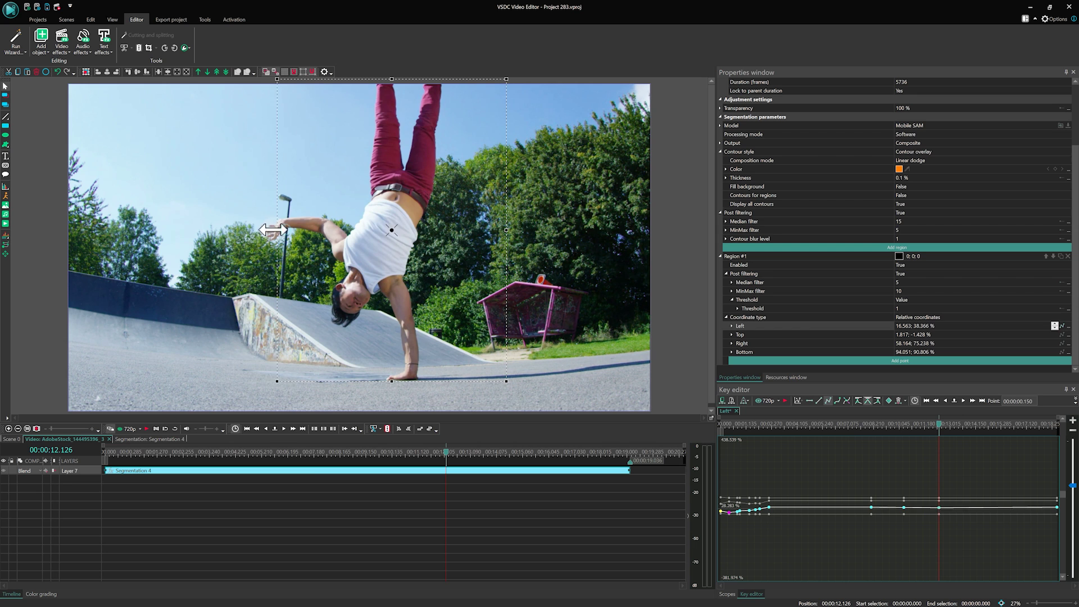
Preview the contour and compare Divide, Linear burn, Linear dodge, Grain extract, Invert RGB, ending on Invert.
left_click(294, 427)
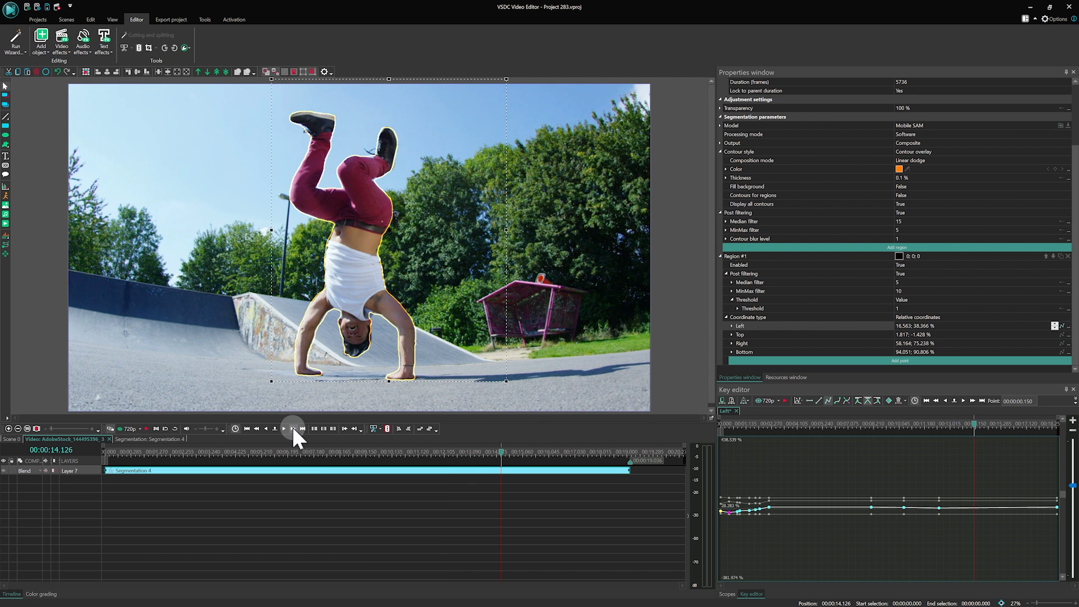
left_click(293, 428)
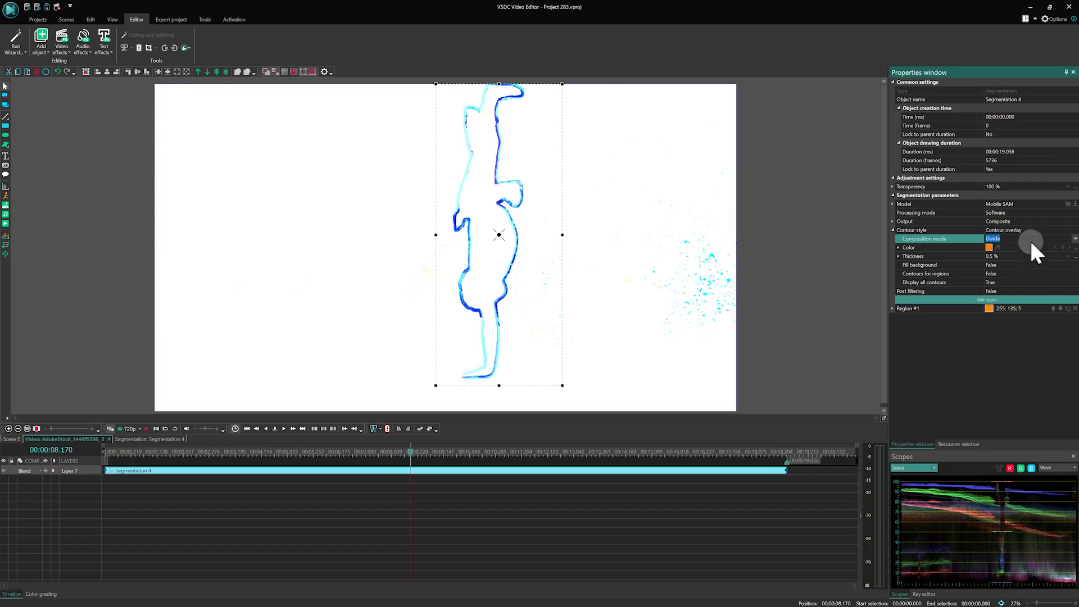
scroll(1029, 239, "up", 10)
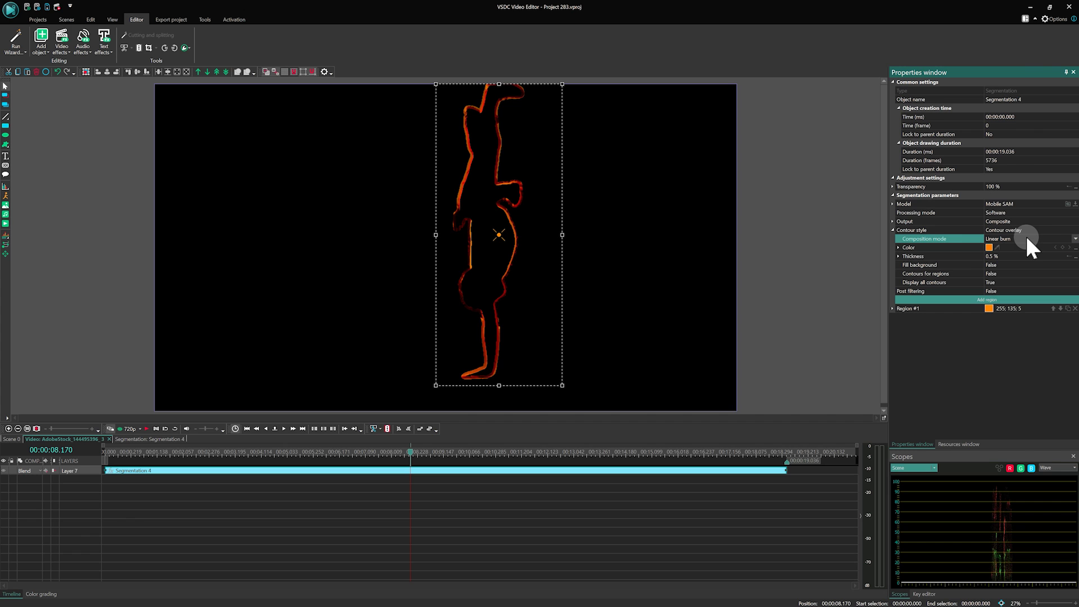
scroll(1025, 234, "down", 5)
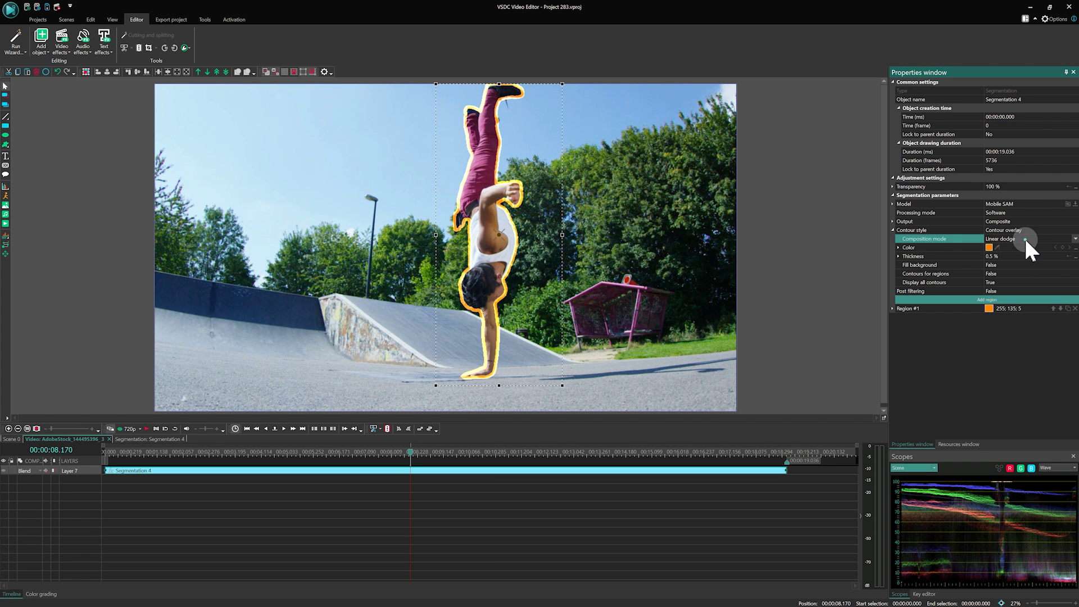
scroll(1024, 237, "down", 2)
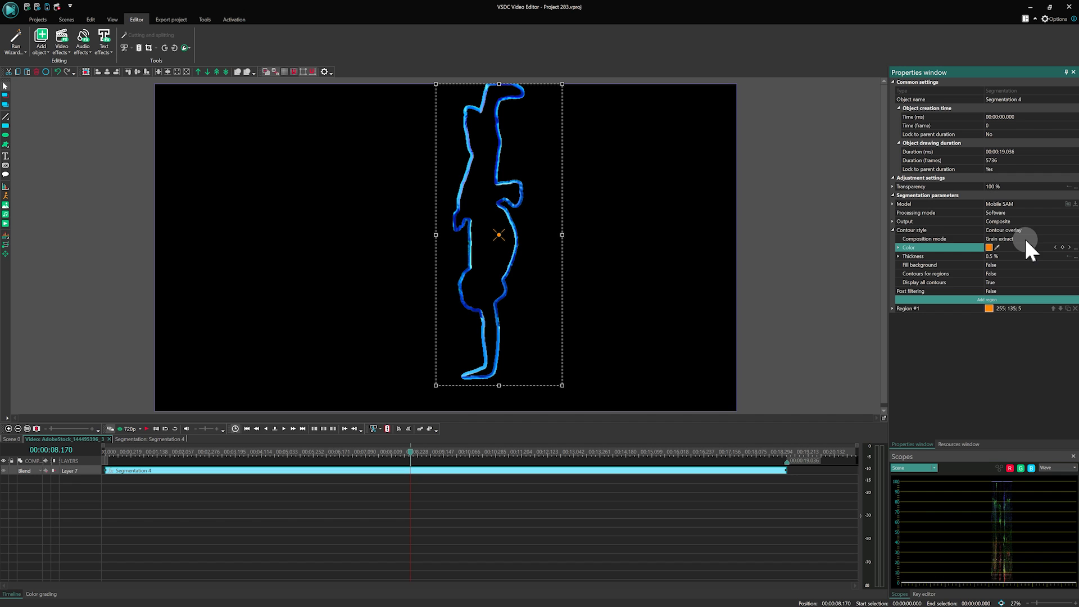
scroll(1024, 238, "down", 1)
left_click(1024, 237)
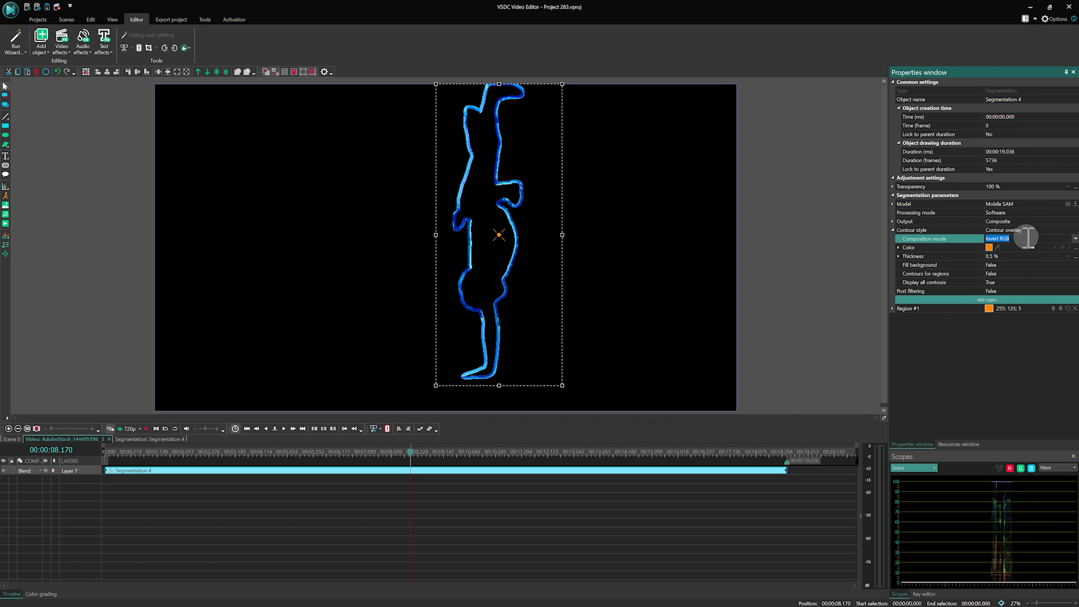
scroll(1027, 237, "up", 1)
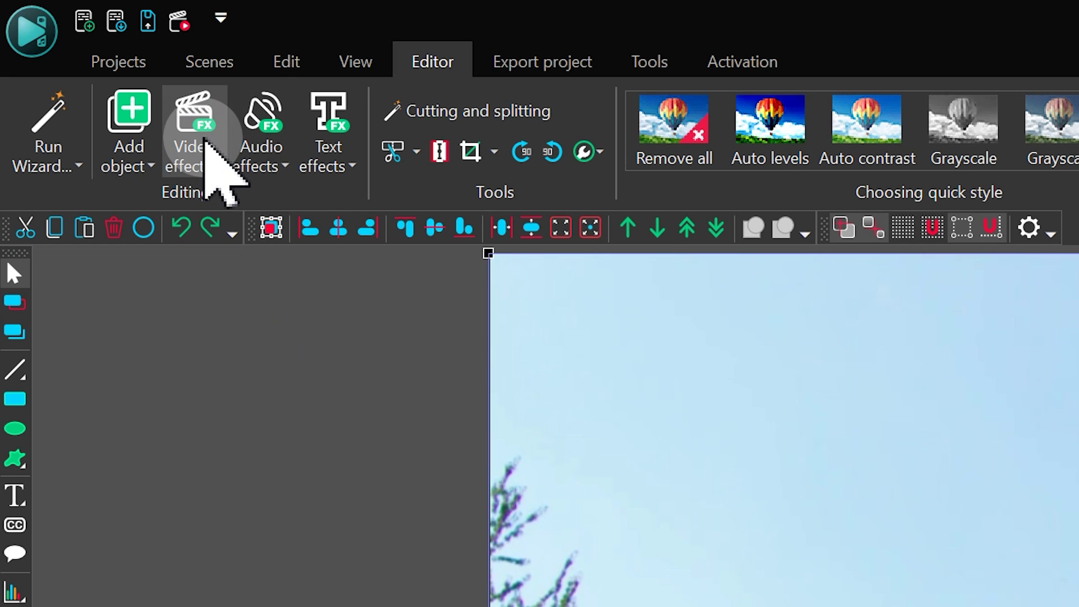
Add a Special FX Segmentation effect to the skatepark clip with default position settings.
left_click(66, 51)
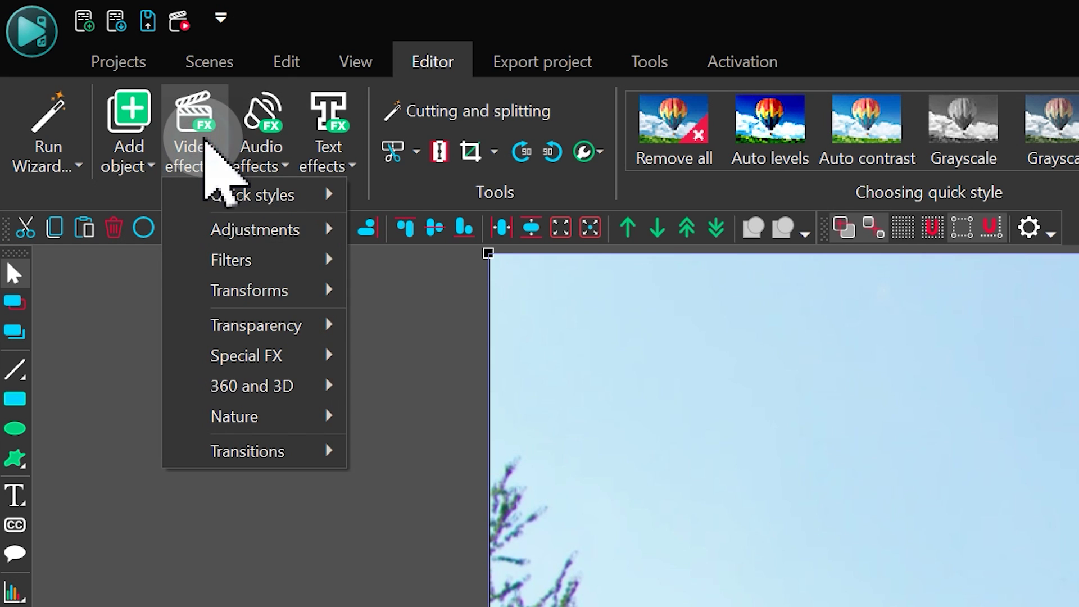
mouse_move(315, 356)
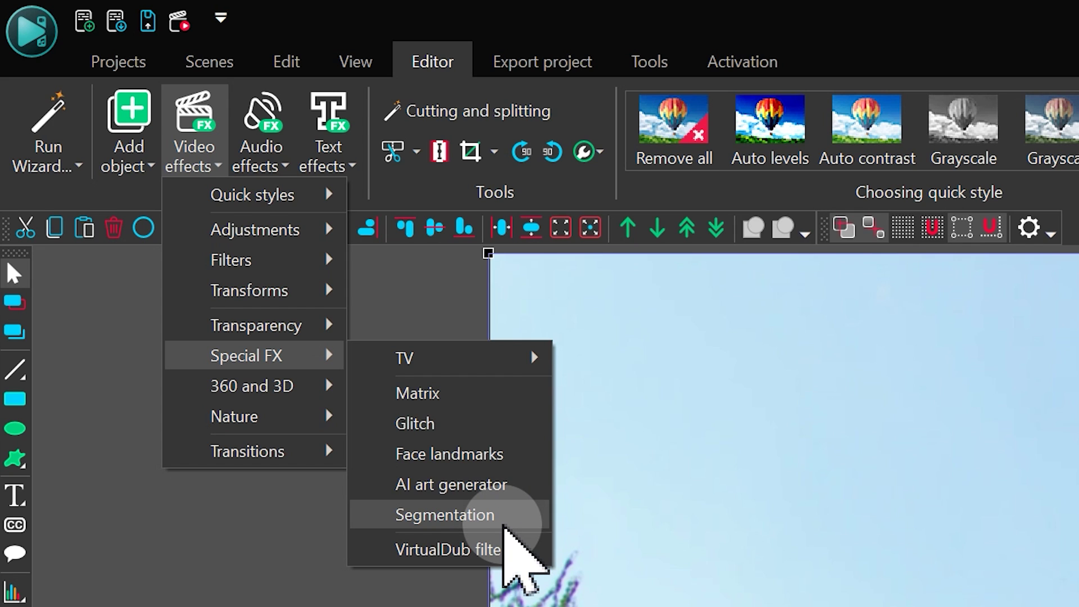
left_click(503, 521)
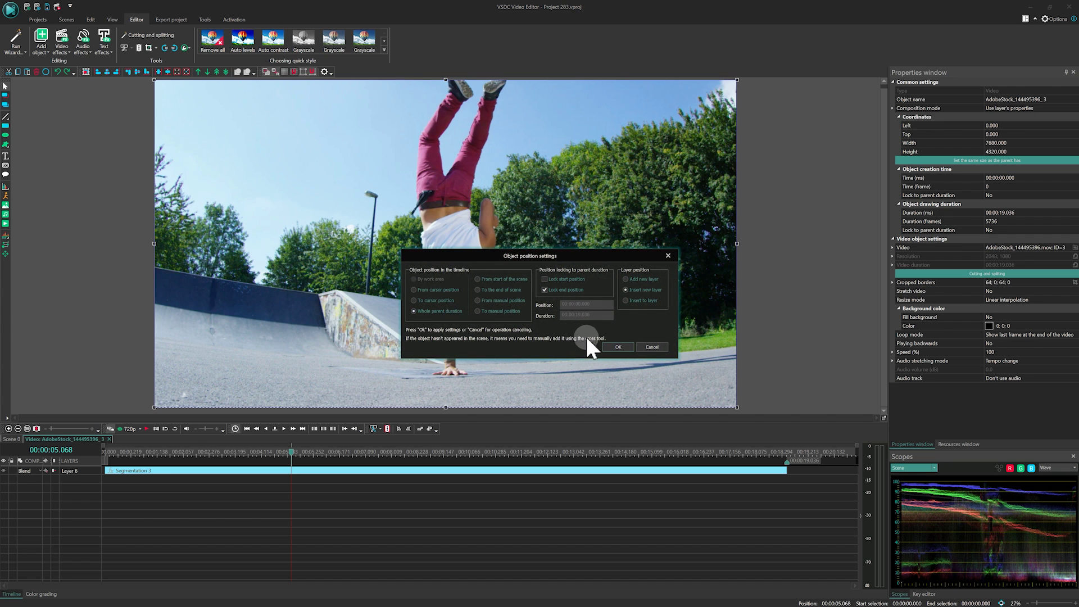
left_click(618, 347)
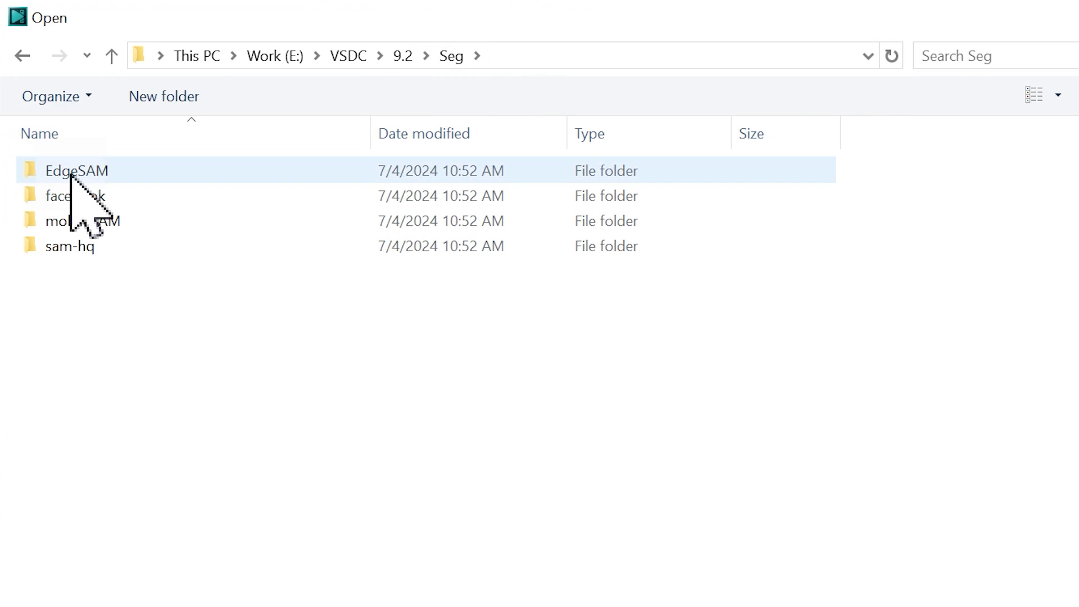
Import the EdgeSAM data model file from its folder into the Segmentation effect.
double_click(70, 173)
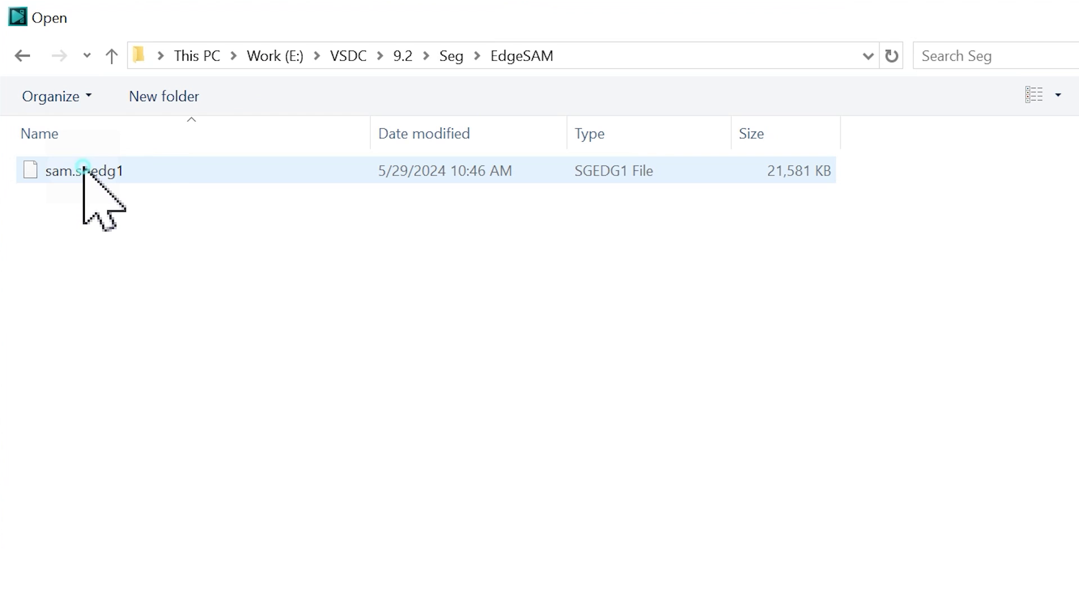
double_click(157, 176)
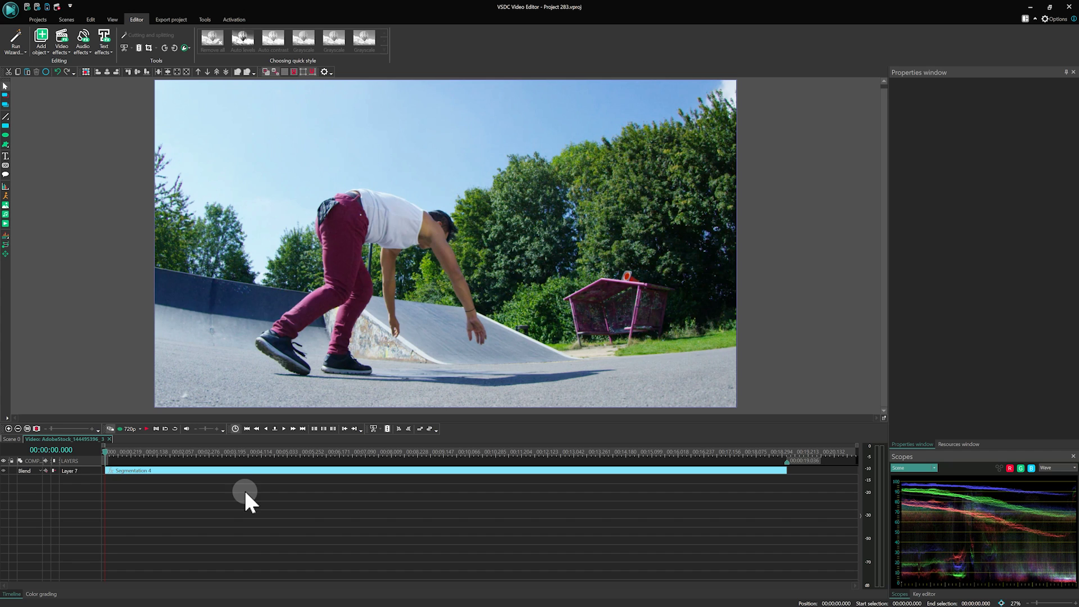
Select Segmentation 4 and add an include region stretched over the whole handstanding man.
left_click(243, 472)
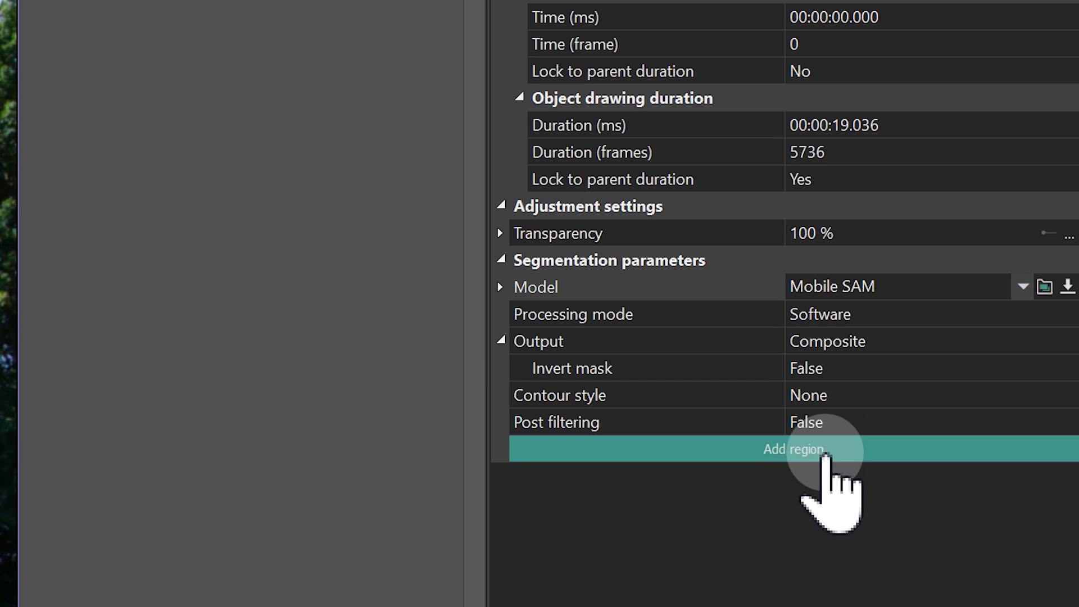
left_click(996, 257)
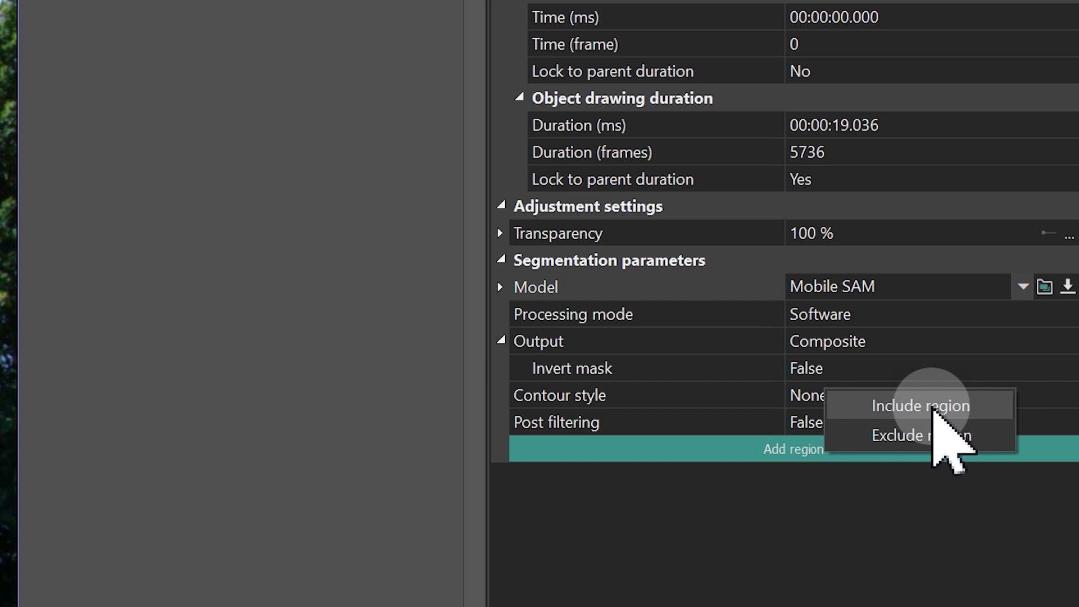
left_click(981, 406)
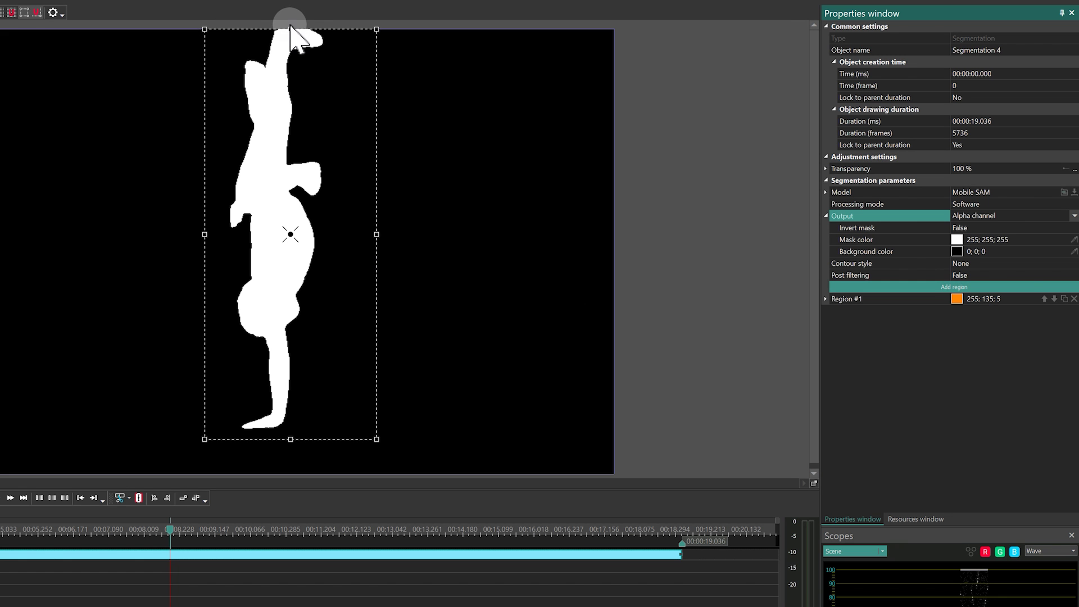
left_click_drag(291, 29, 225, 227)
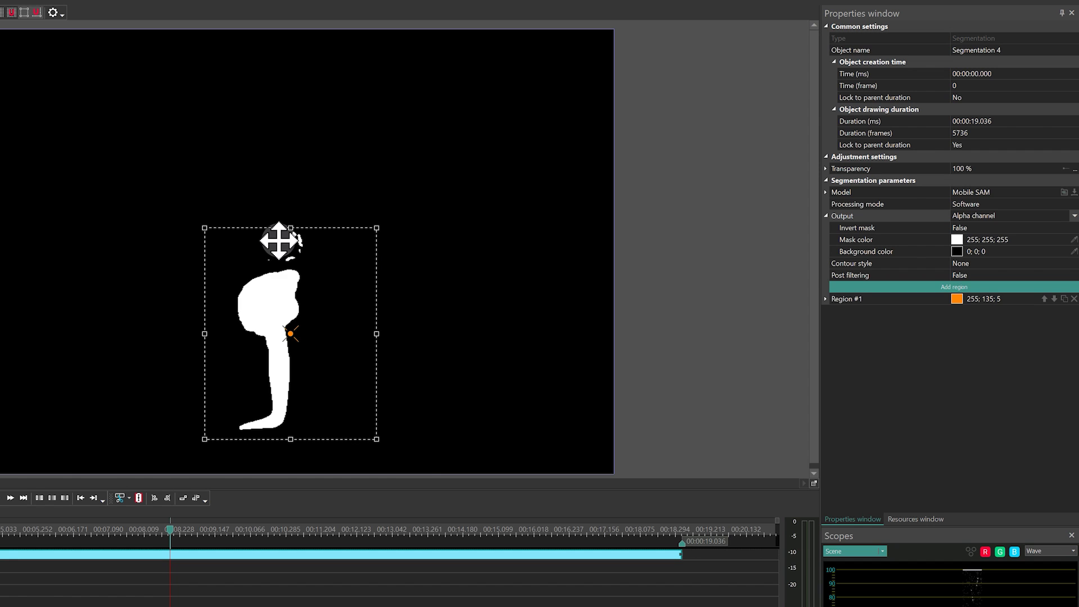
left_click_drag(292, 228, 327, 28)
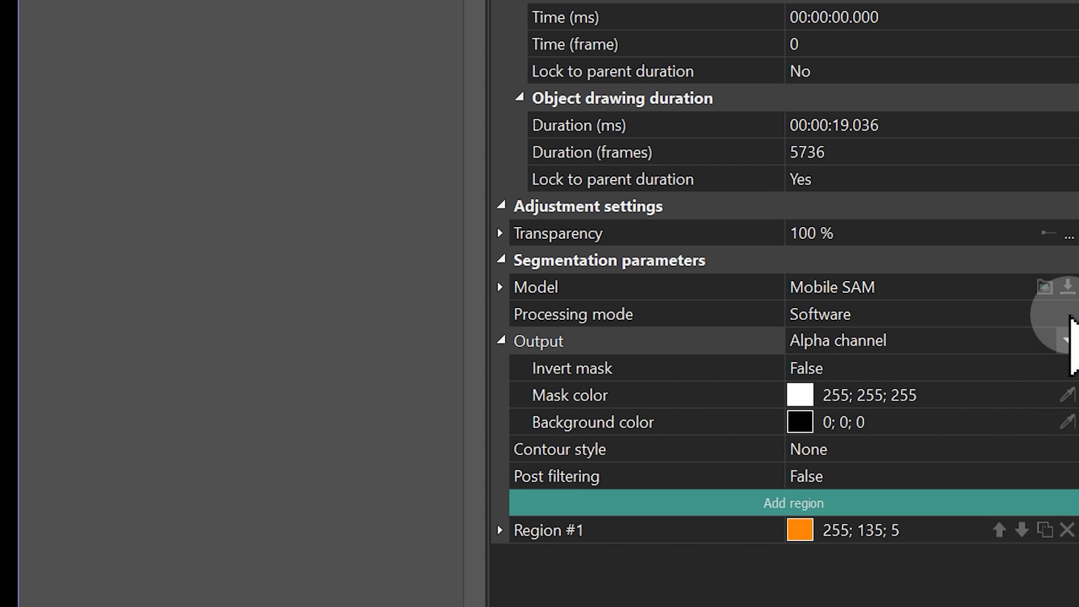
Keep Software processing mode and change the Output from Alpha channel to Composite.
left_click(1074, 204)
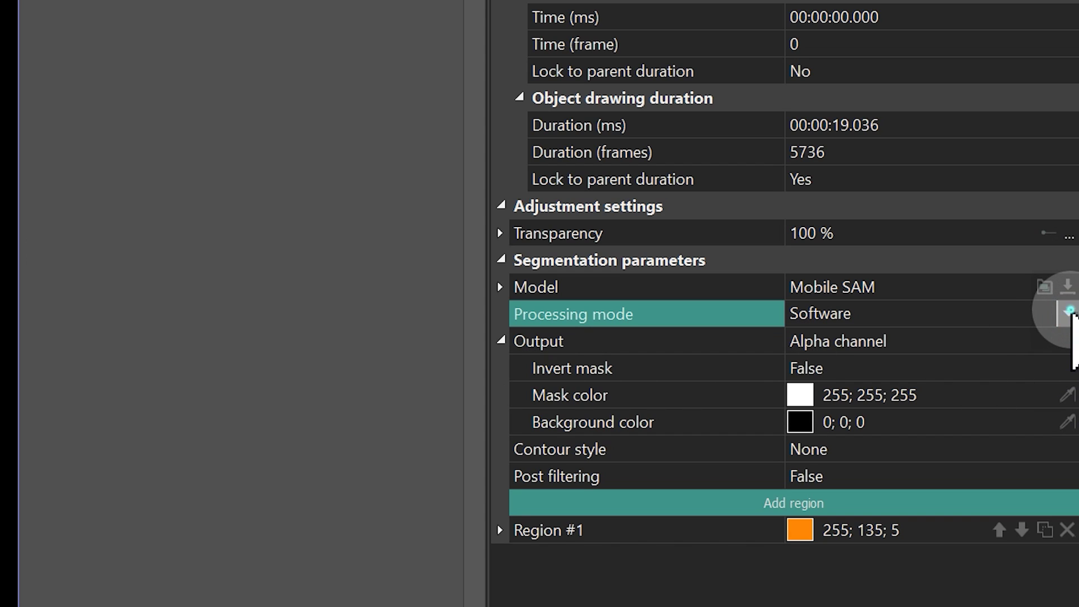
left_click(1068, 312)
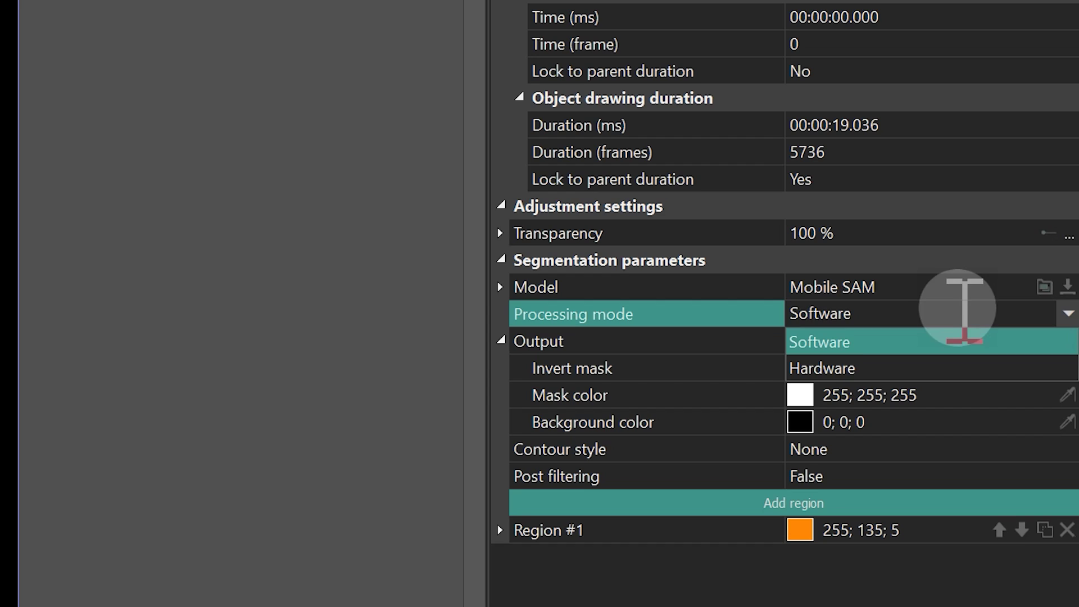
left_click(826, 337)
left_click(1046, 342)
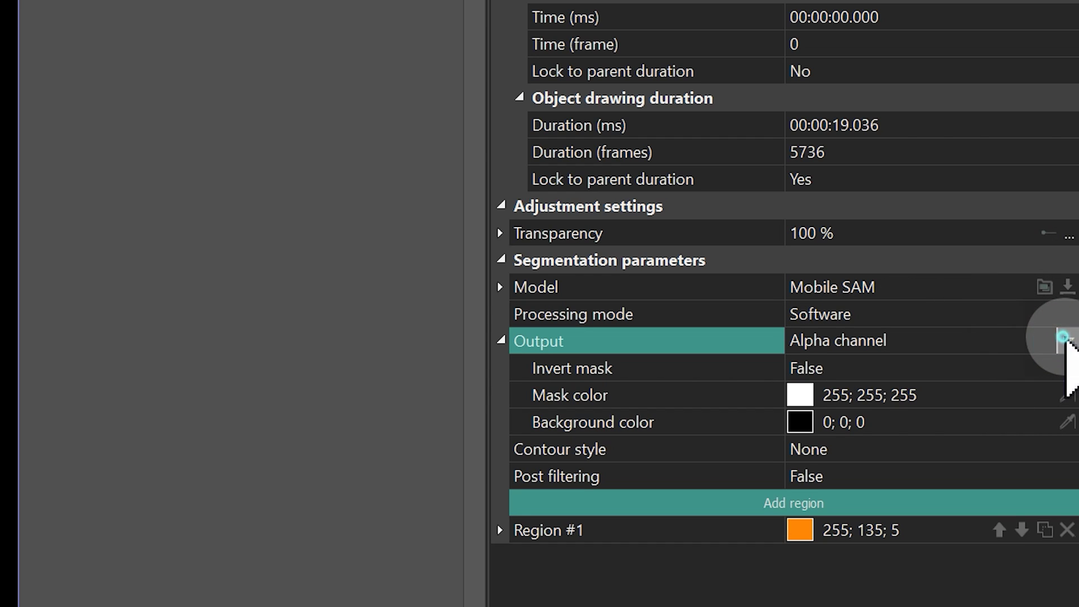
left_click(1067, 340)
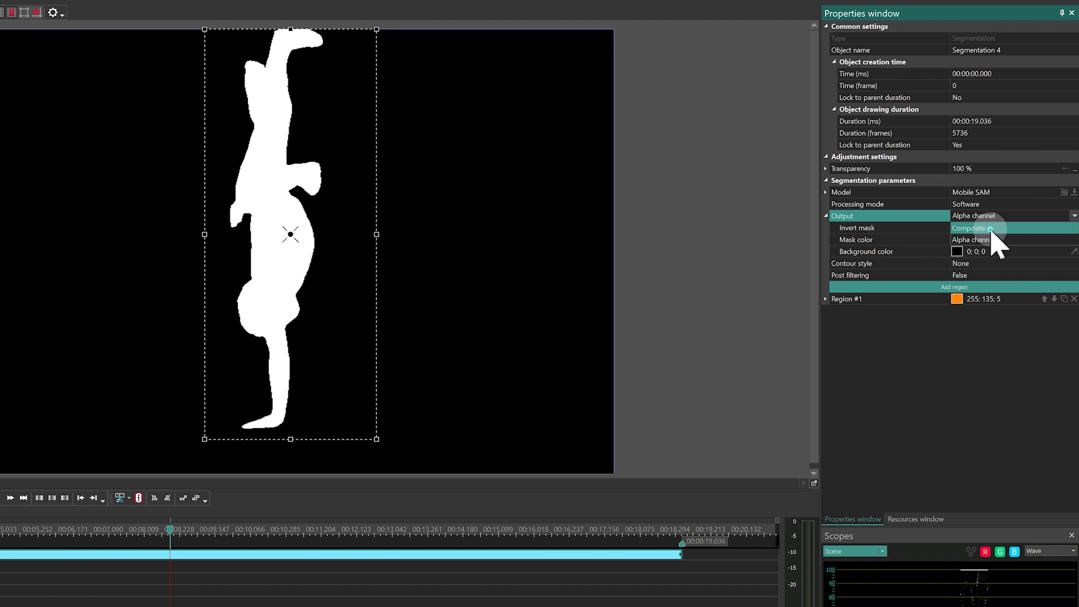
left_click(890, 370)
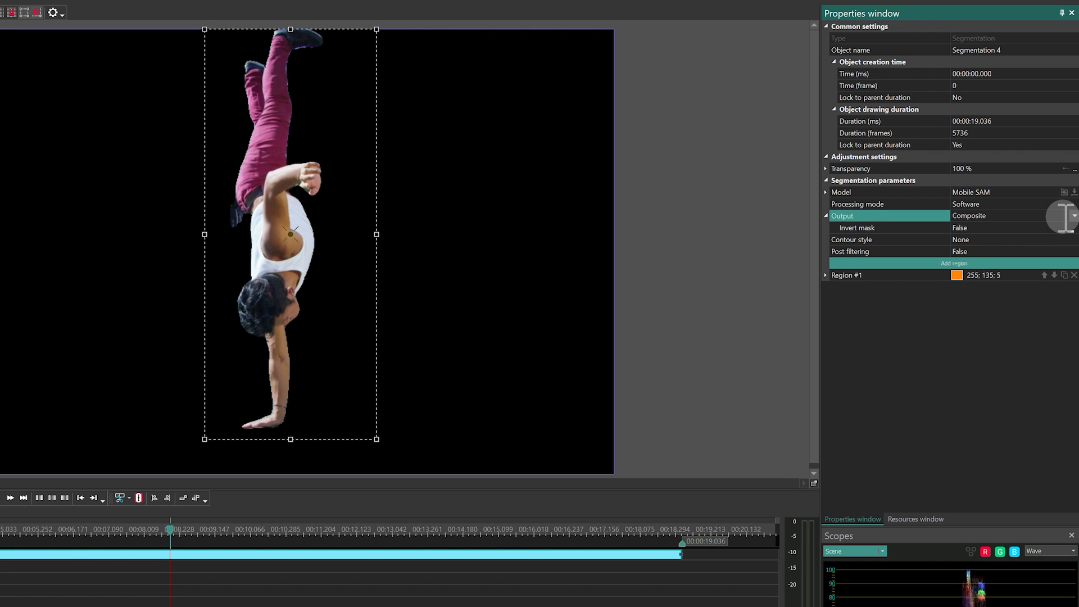
Try Contour and object and Contour only styles, settling on Contour overlay.
left_click(825, 216)
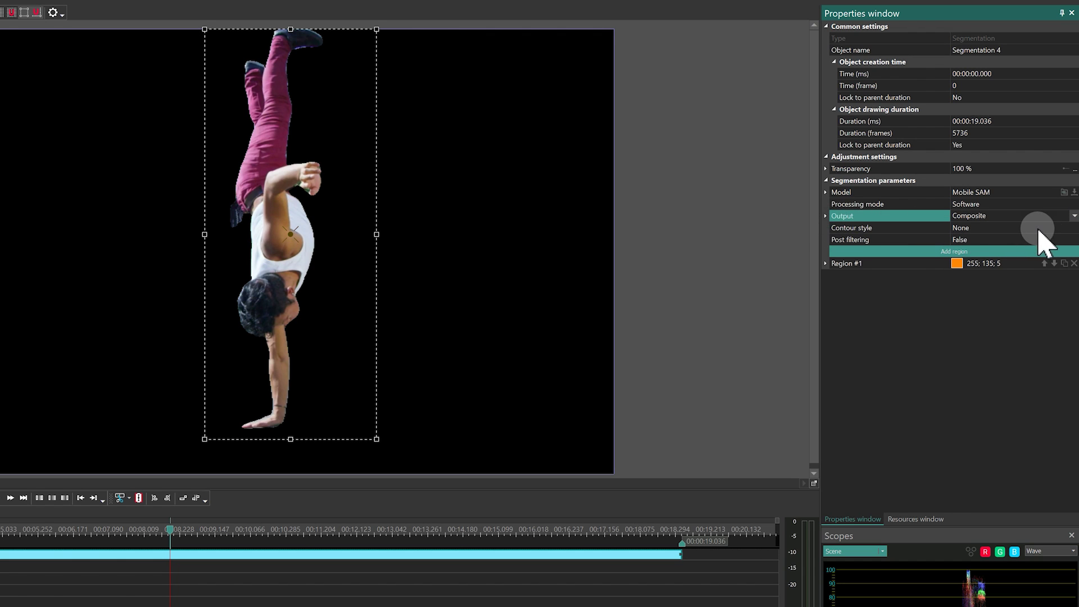
left_click(1061, 228)
left_click(1071, 228)
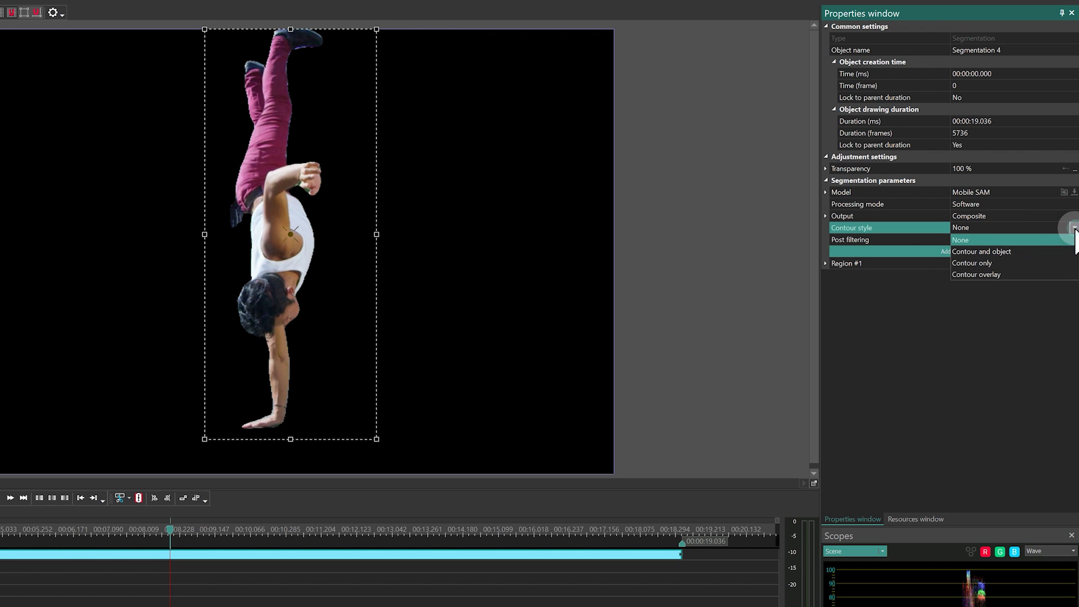
left_click(997, 251)
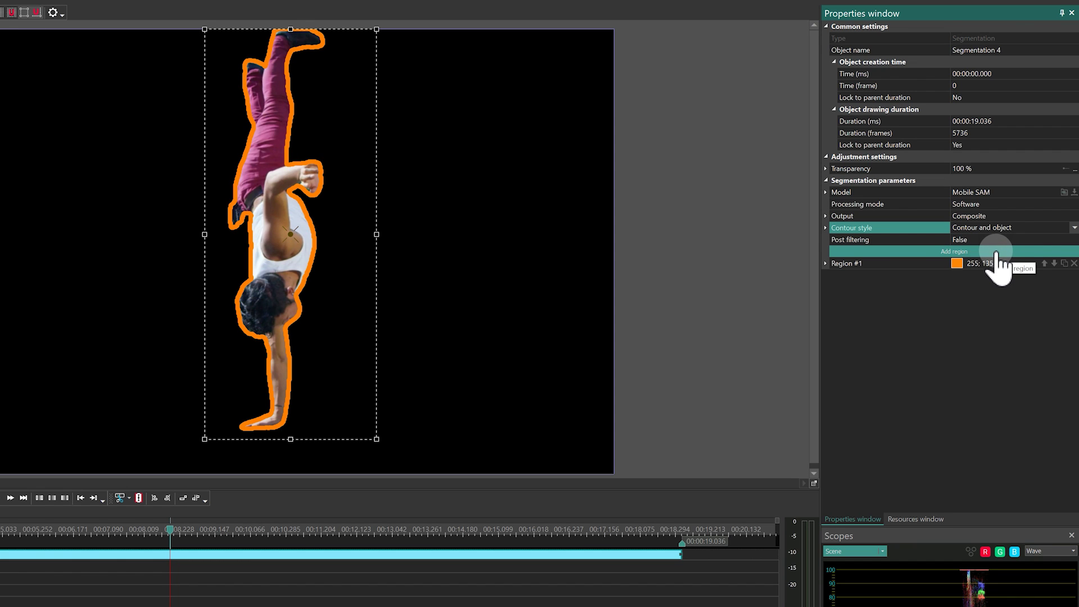
left_click(1060, 228)
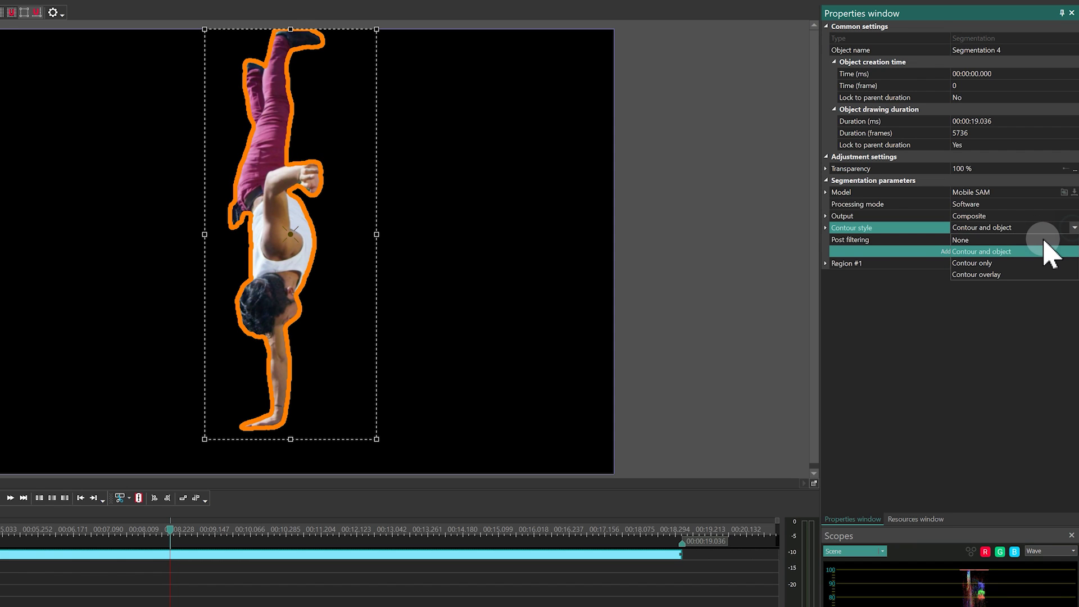
left_click(993, 263)
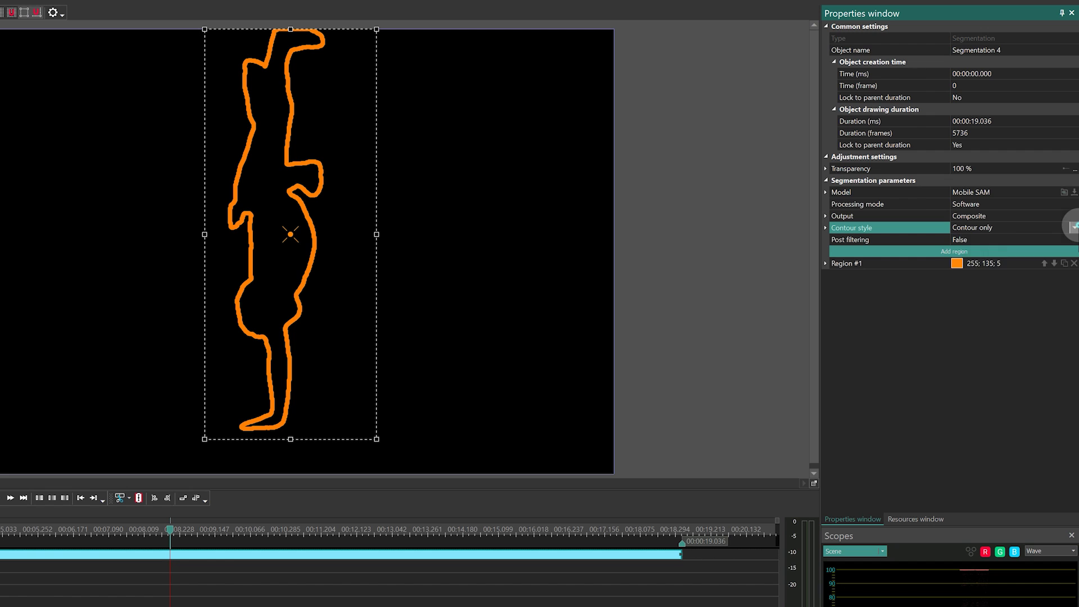
left_click(1073, 228)
left_click(992, 276)
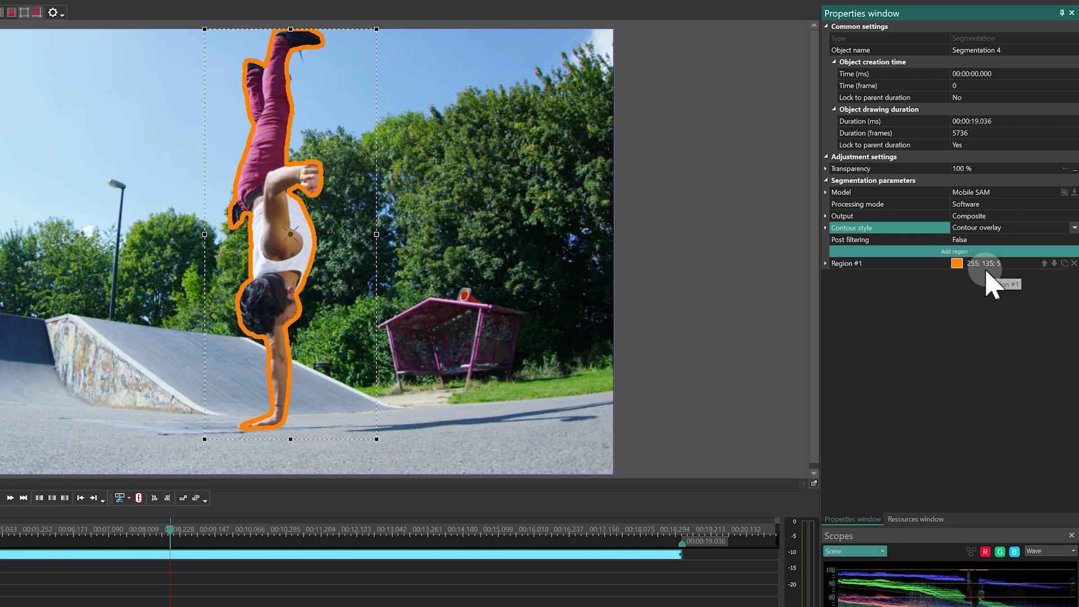
Set the contour's composition mode to Linear dodge and its thickness to 0.1 %.
left_click(826, 227)
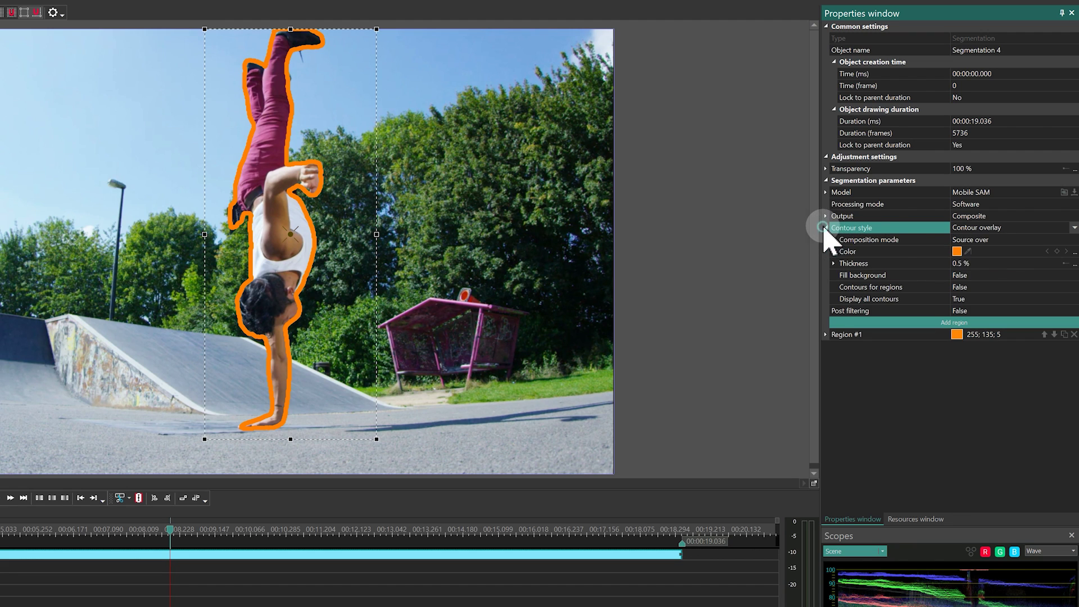
left_click(1020, 239)
left_click(1070, 239)
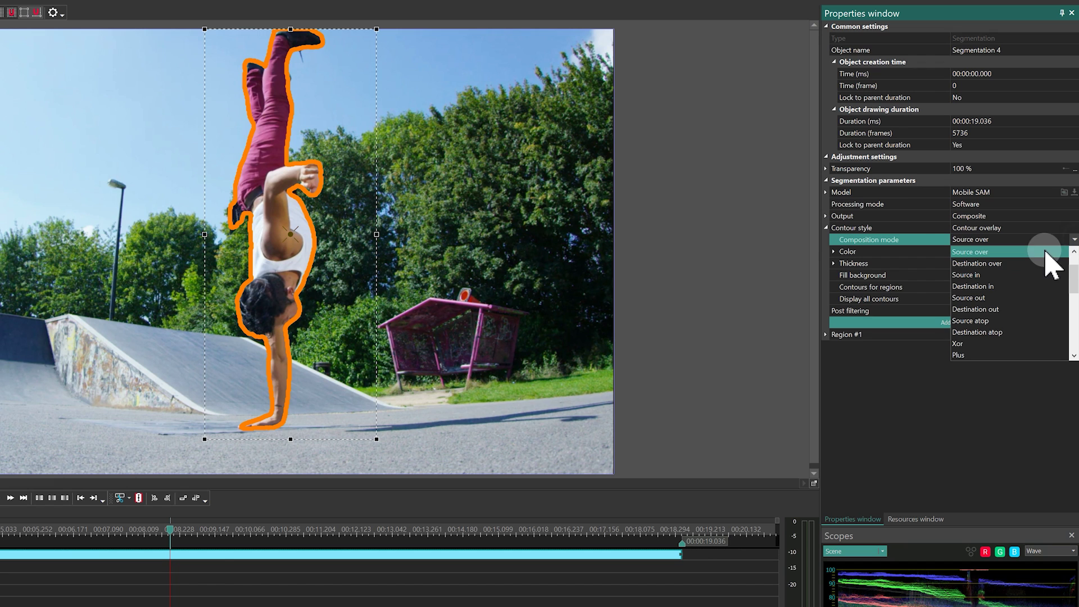
left_click(983, 317)
scroll(1014, 242, "down", 2)
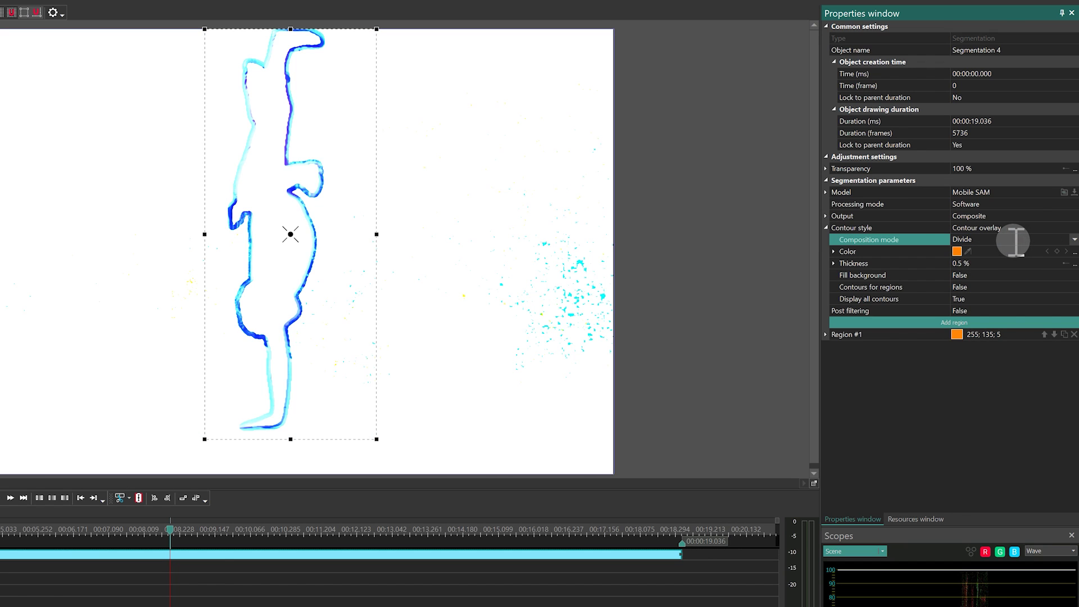
scroll(1010, 239, "down", 3)
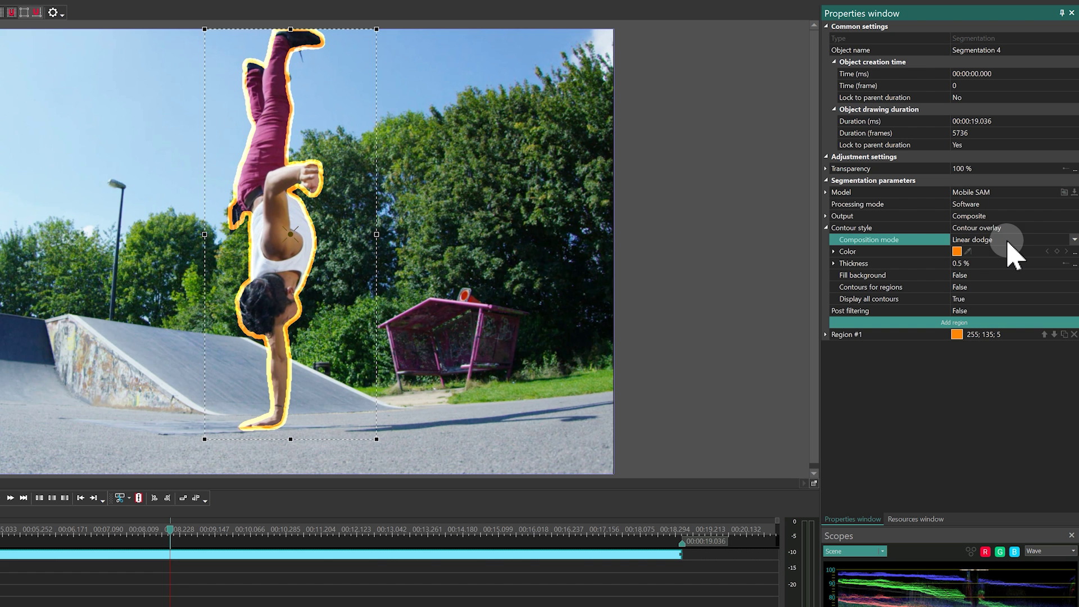
scroll(1012, 243, "down", 1)
left_click(990, 262)
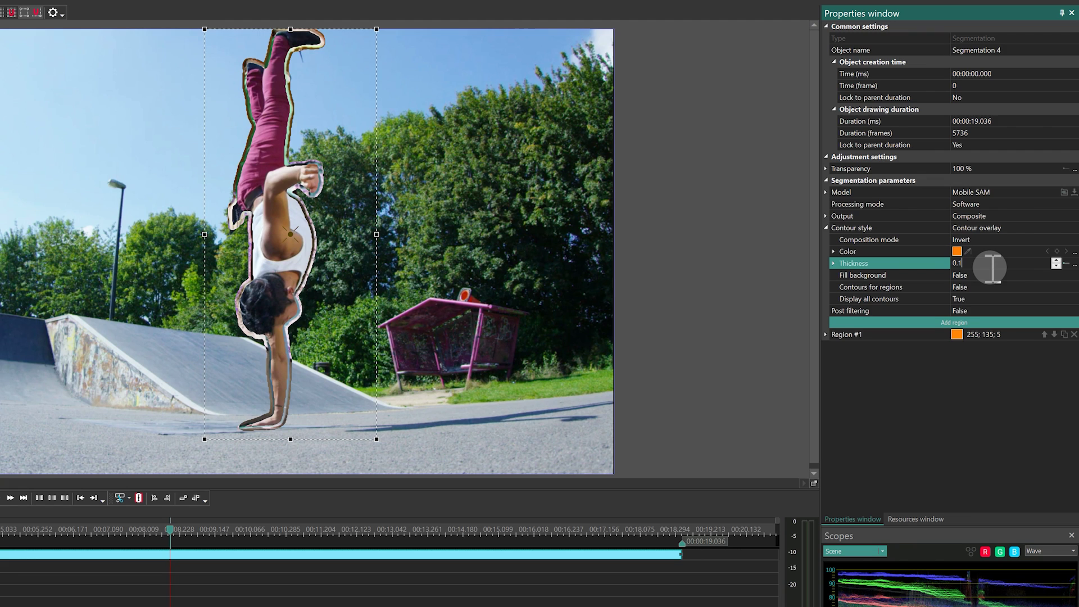
Try Display all contours, Fill background and Contours for regions, leaving fill and region contours off.
scroll(989, 275, "down", 4)
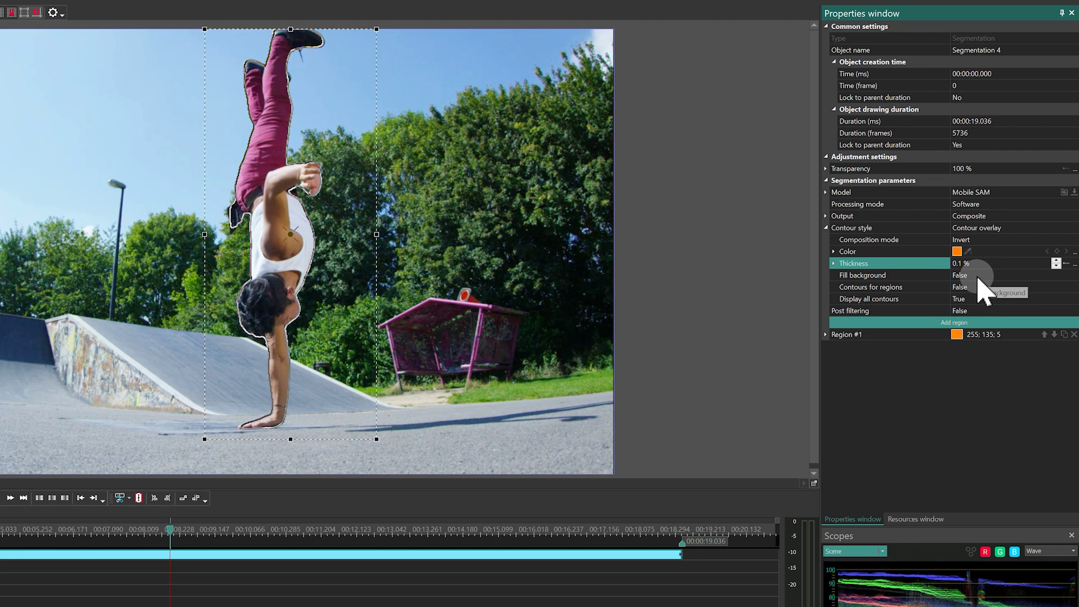
double_click(983, 299)
left_click(982, 275)
left_click(982, 275)
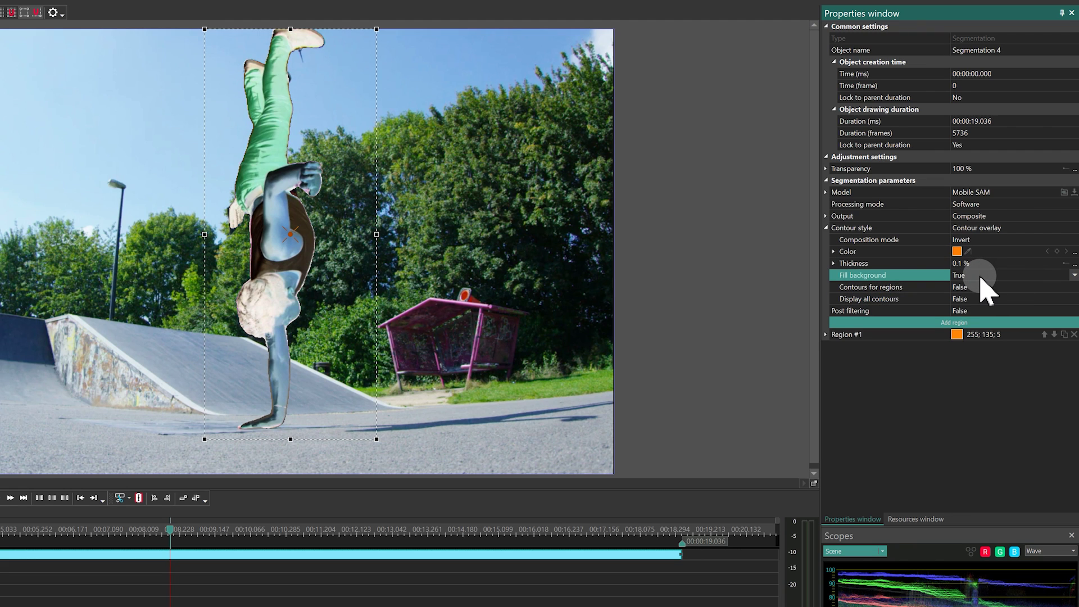
left_click(979, 276)
left_click(978, 287)
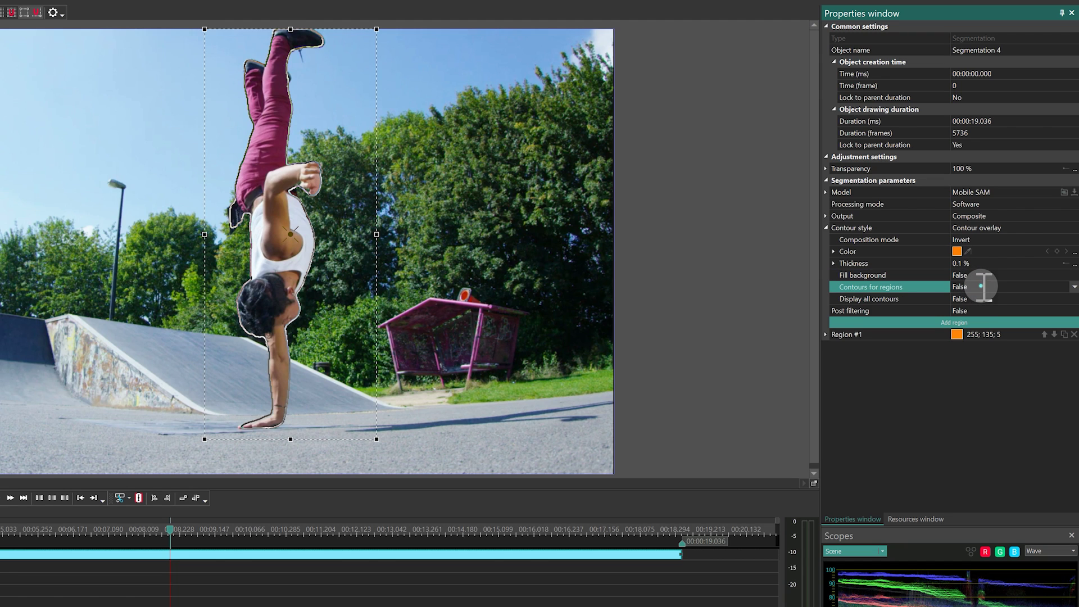
left_click(981, 286)
left_click(982, 287)
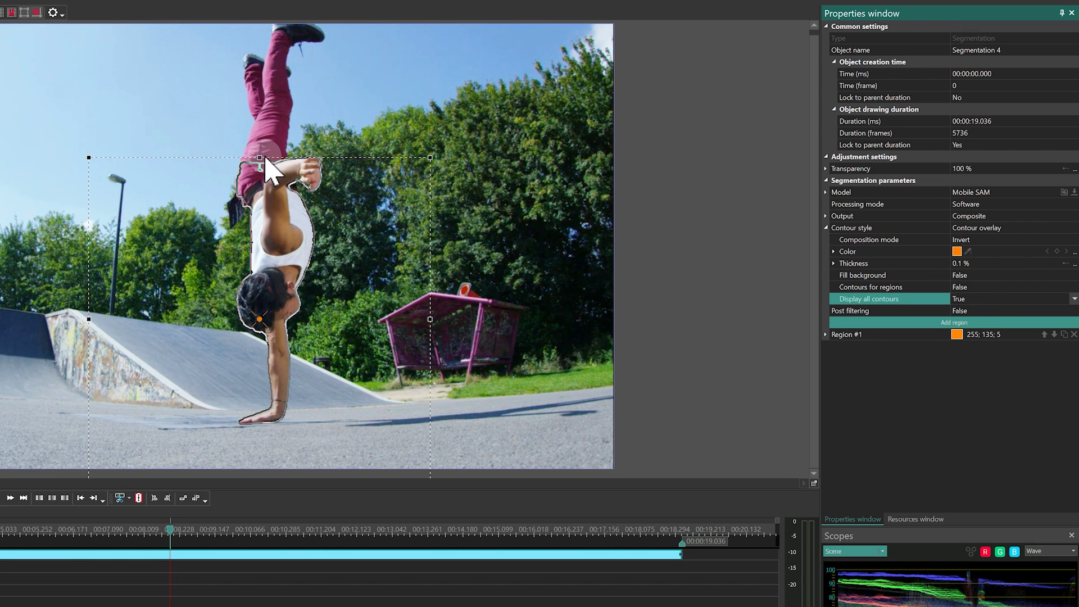
Keep Display all contours True and stretch the segmentation box to the frame's full height.
left_click_drag(265, 160, 263, 274)
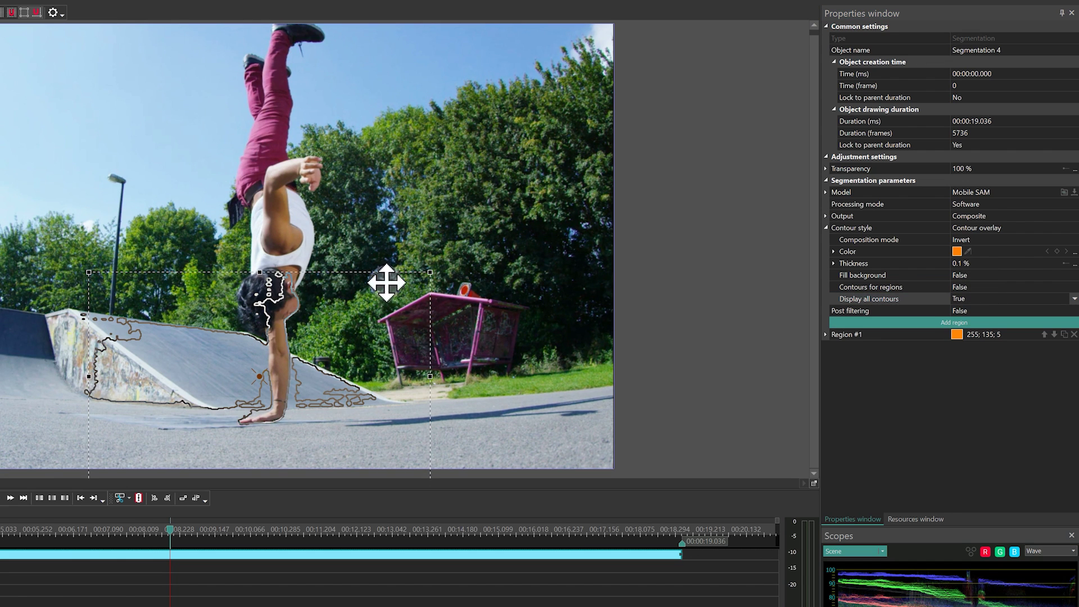
left_click(962, 305)
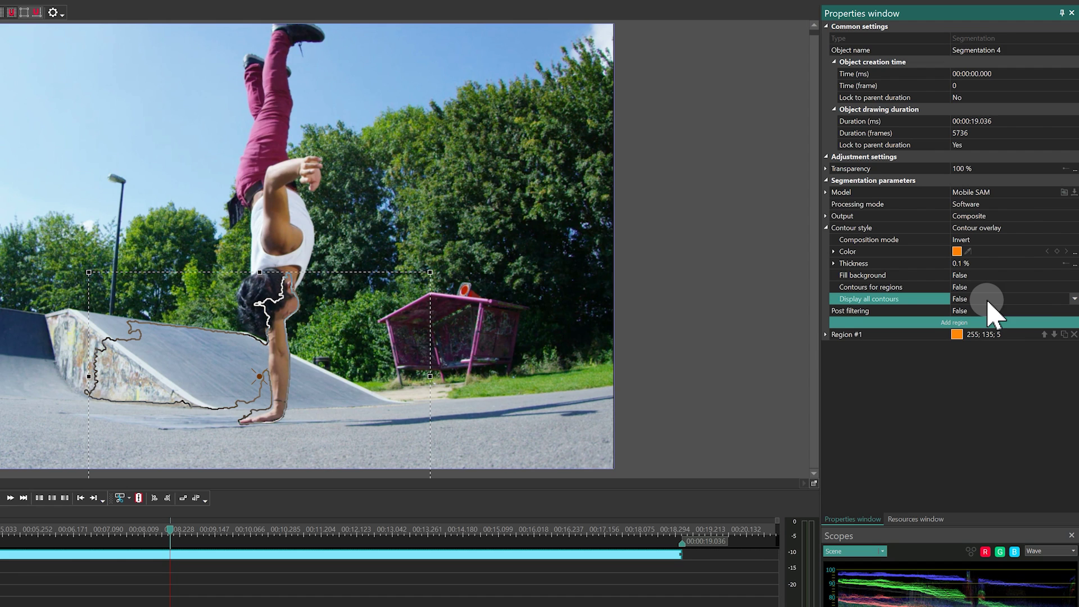
left_click(988, 301)
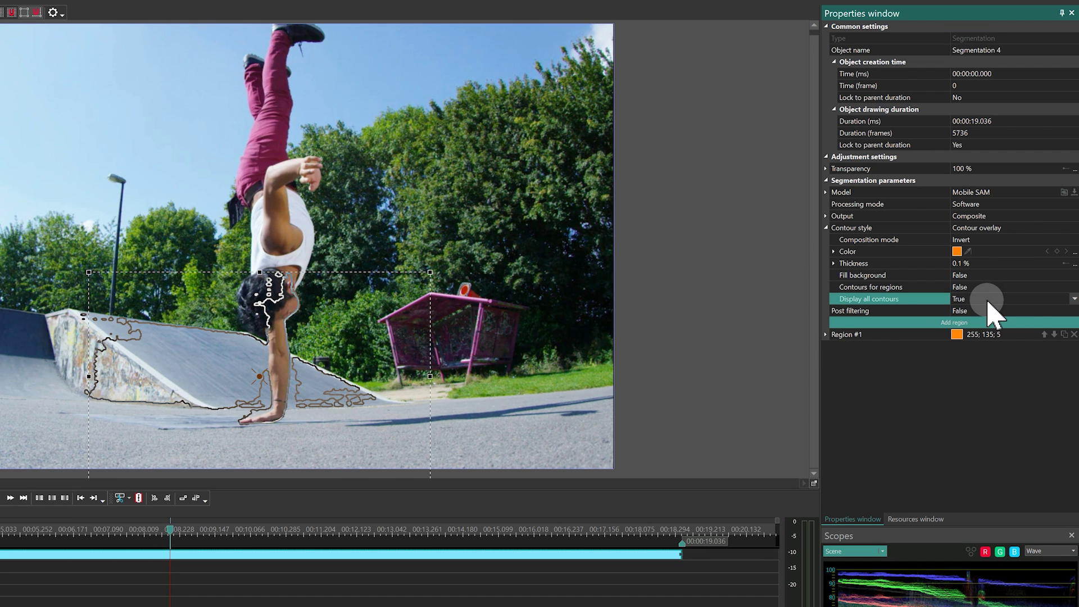
left_click(987, 302)
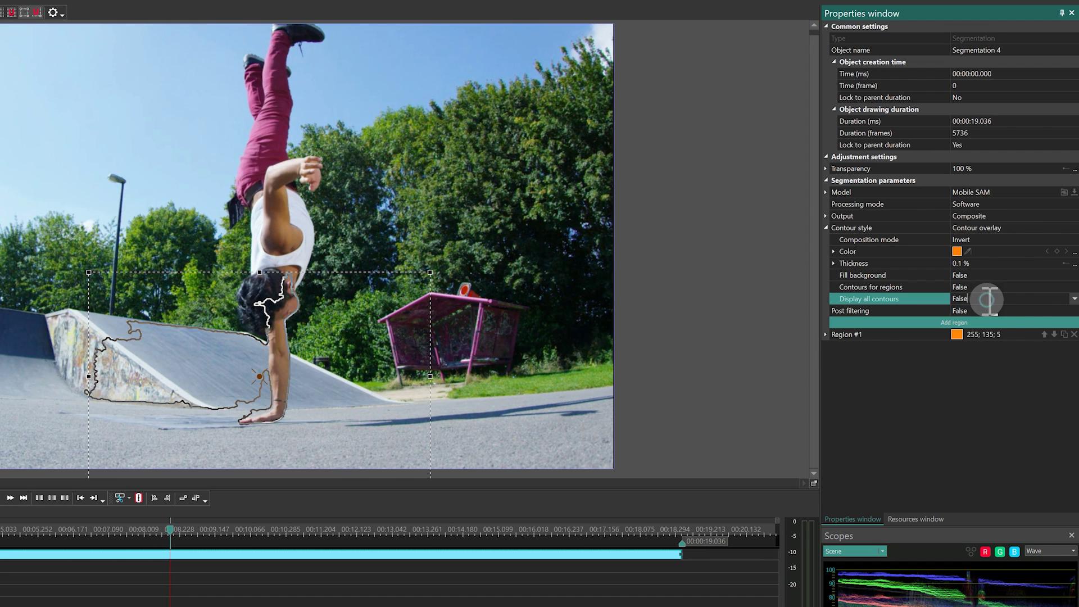
left_click(987, 300)
left_click_drag(259, 272, 270, 27)
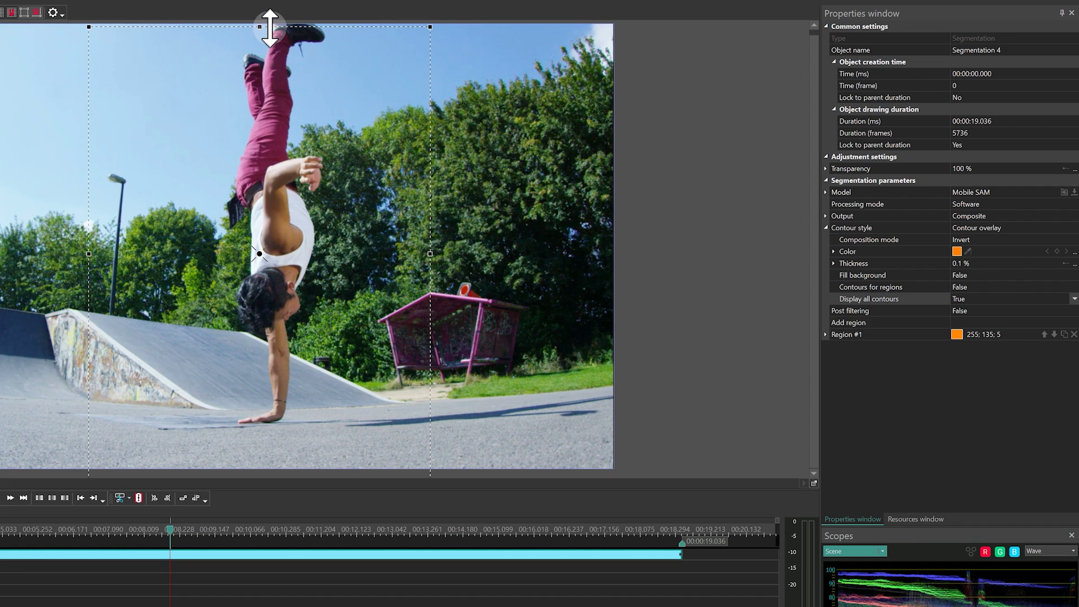
Turn on post filtering and set the Median filter to 15.
left_click(958, 322)
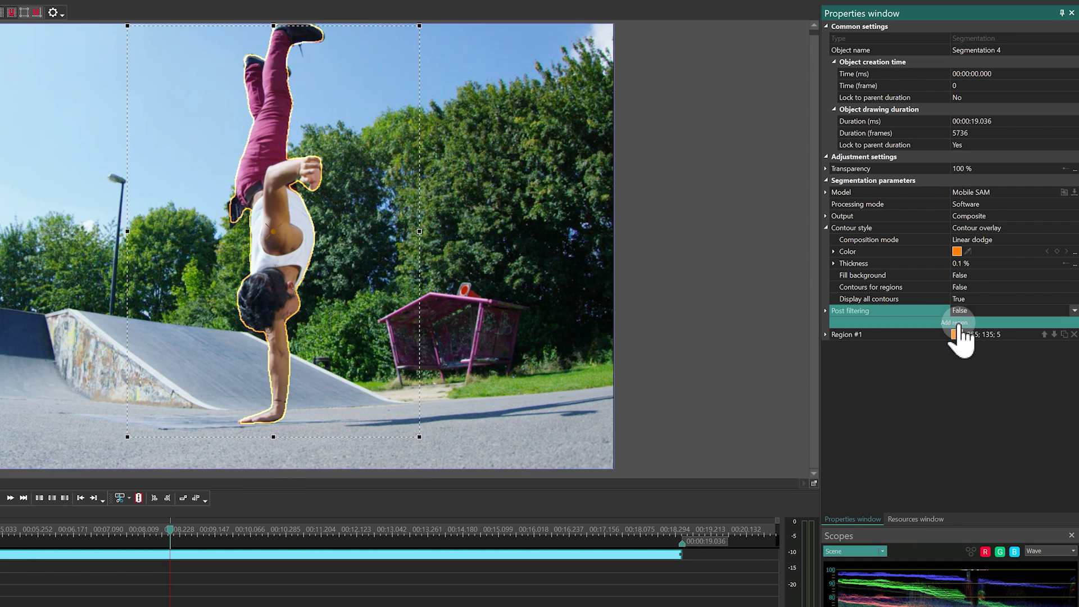
left_click(826, 311)
left_click(963, 312)
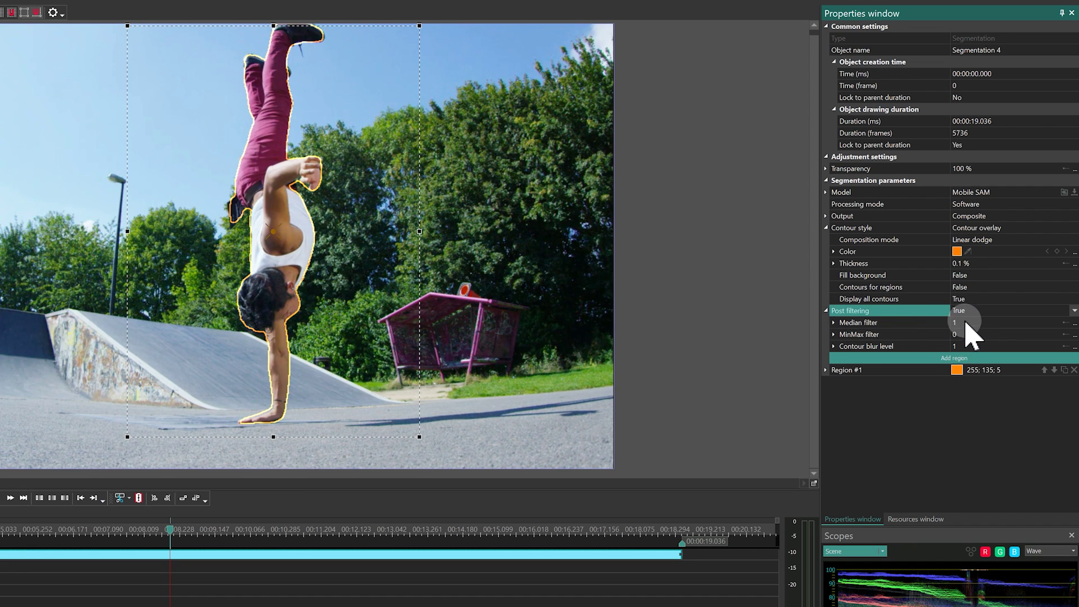
left_click(928, 319)
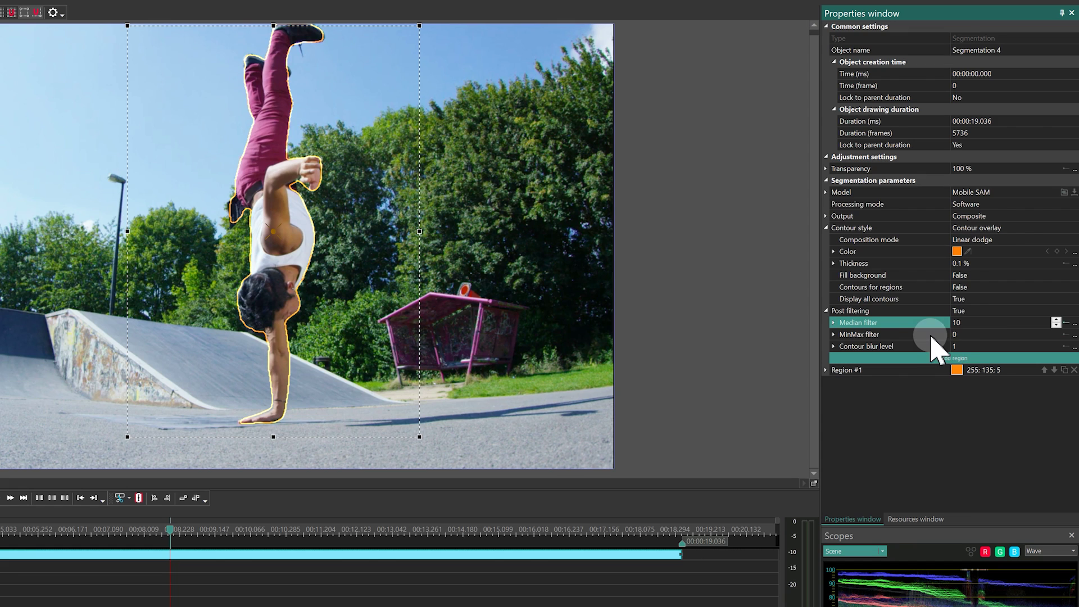
key("BackSpace")
key("BackSpace")
type("50")
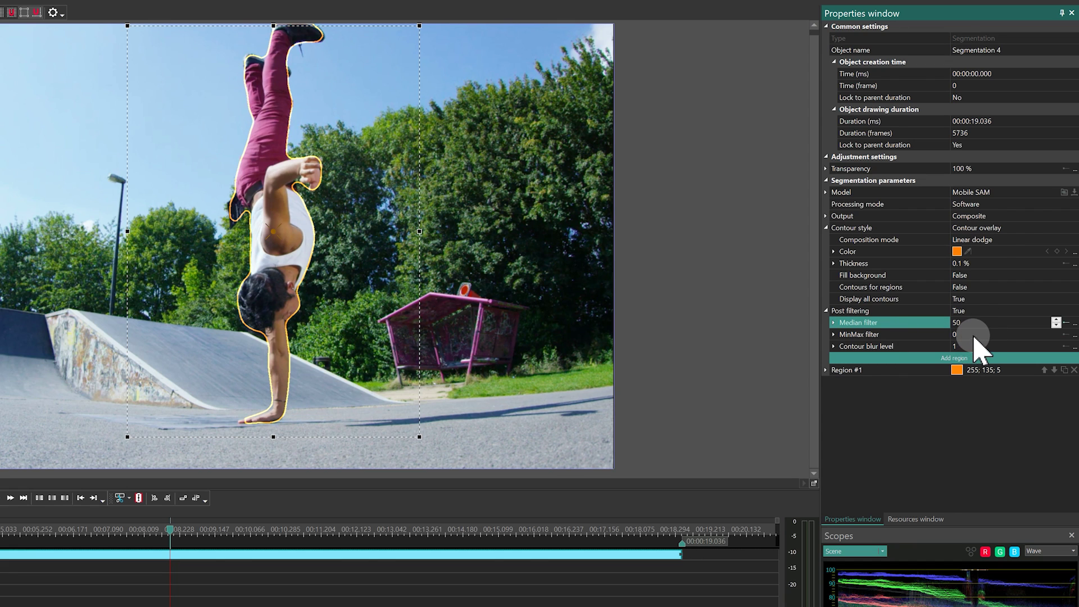
Set the MinMax filter to 5 and the Contour blur level to 1.
left_click(933, 336)
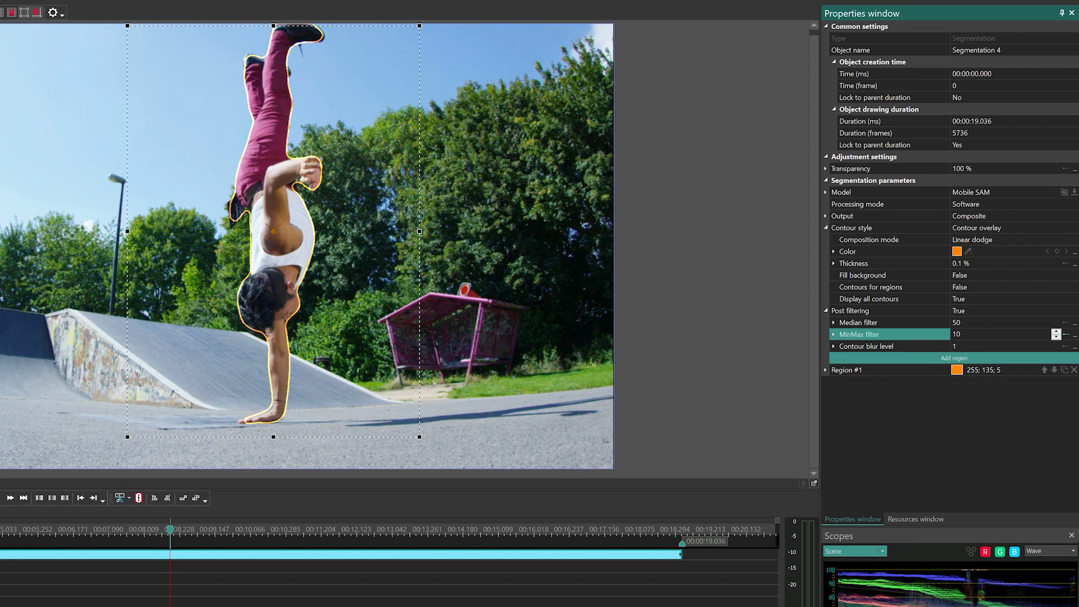
left_click(923, 337)
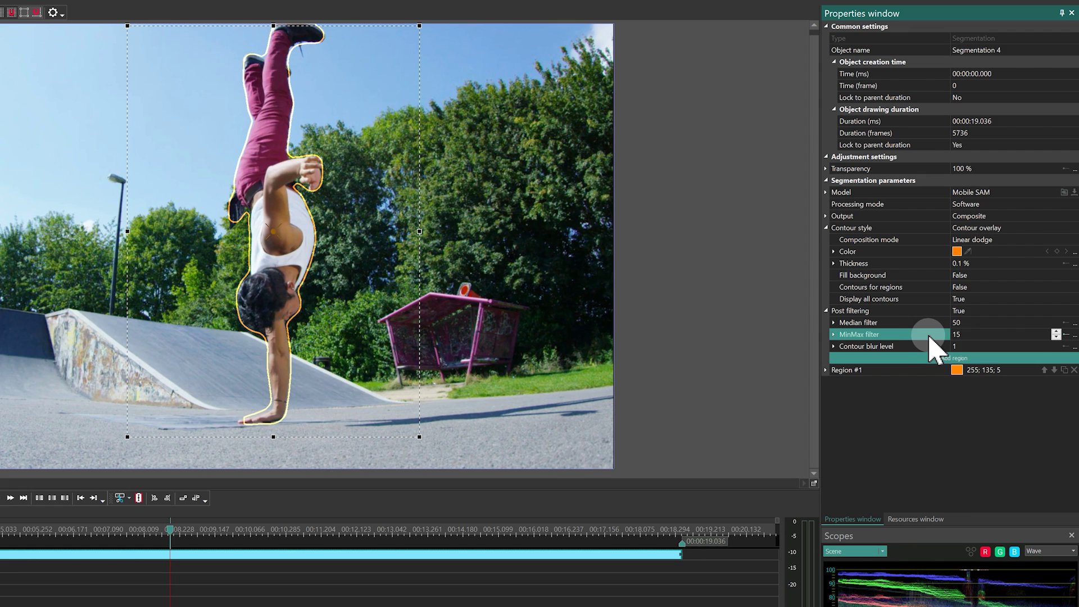
left_click(924, 349)
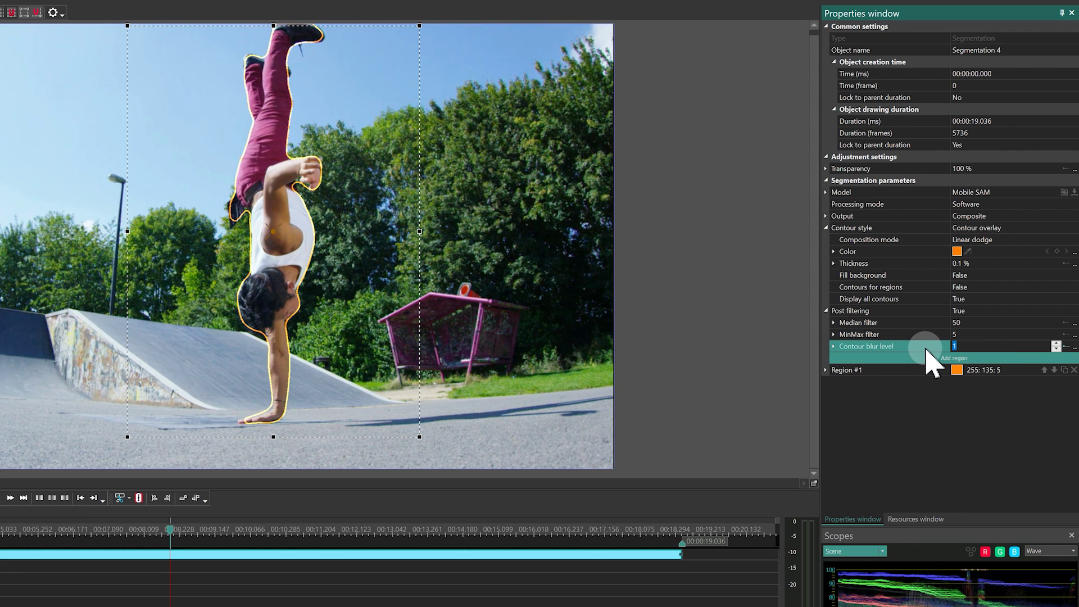
type("50")
left_click(926, 349)
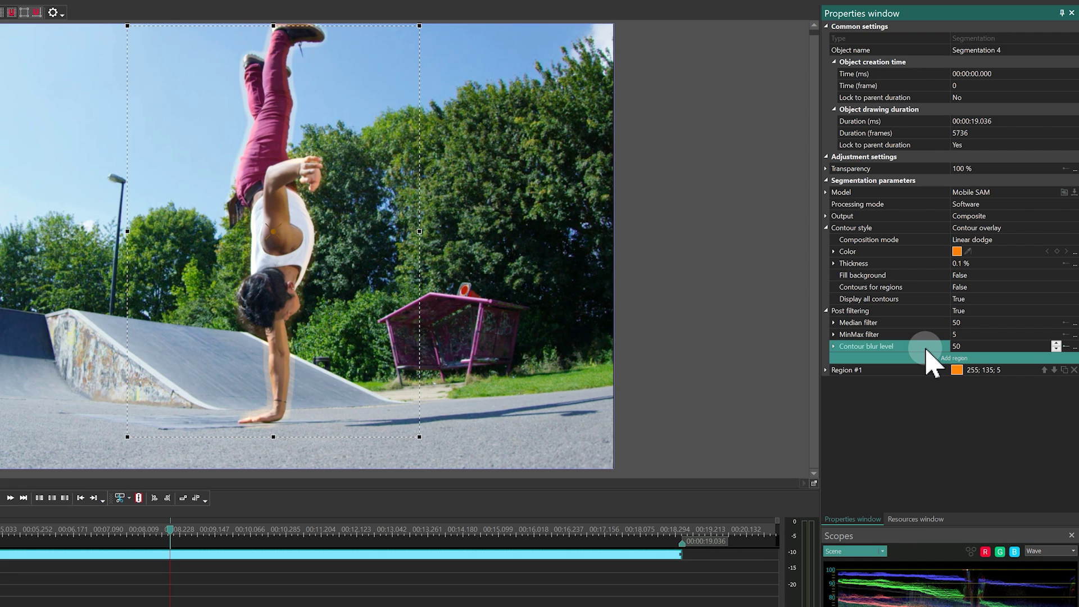
left_click(962, 345)
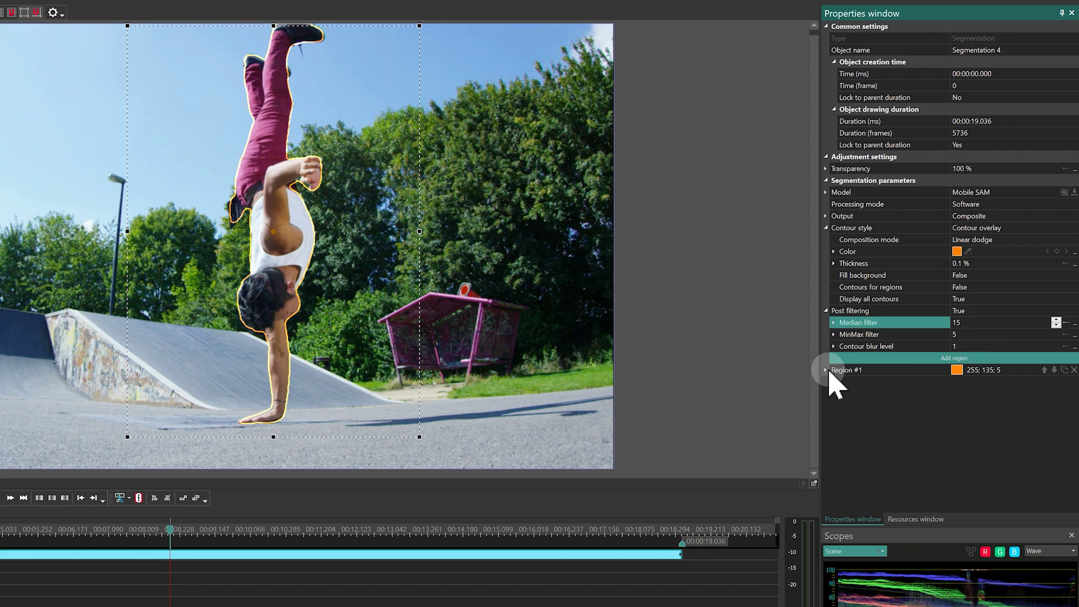
left_click(827, 370)
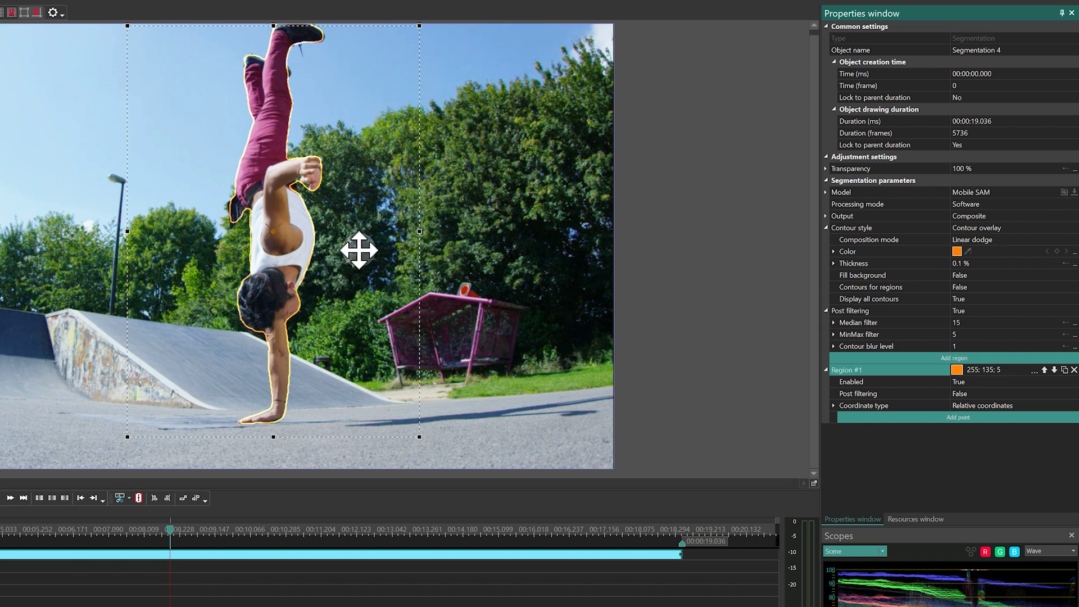
Reposition Region #1's point on the man and set the region colour to black.
left_click_drag(274, 232, 189, 226)
left_click(1033, 371)
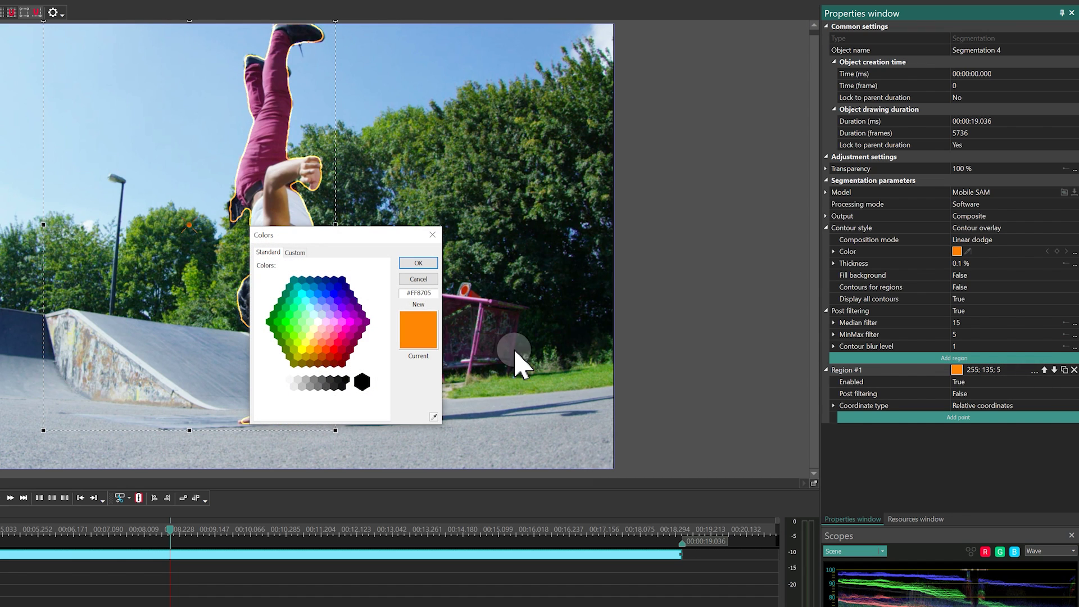
left_click(334, 337)
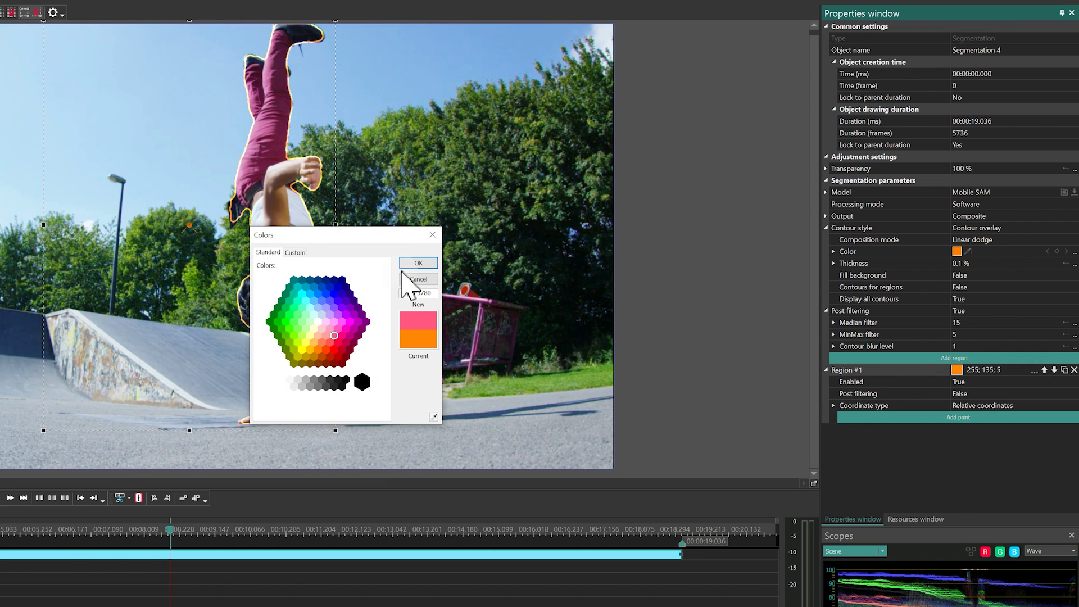
left_click(419, 262)
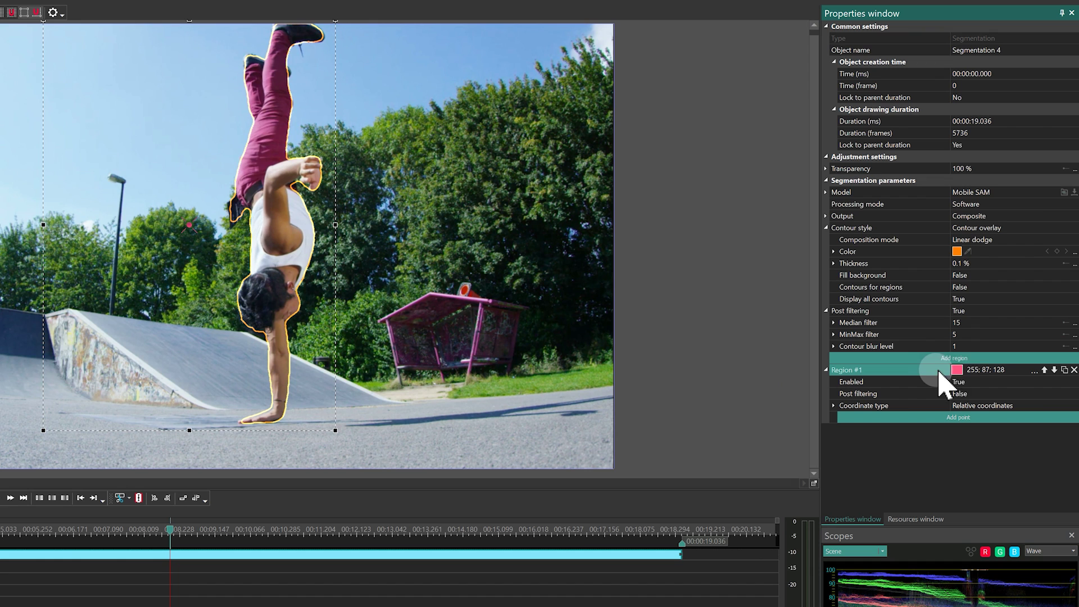
left_click(1034, 371)
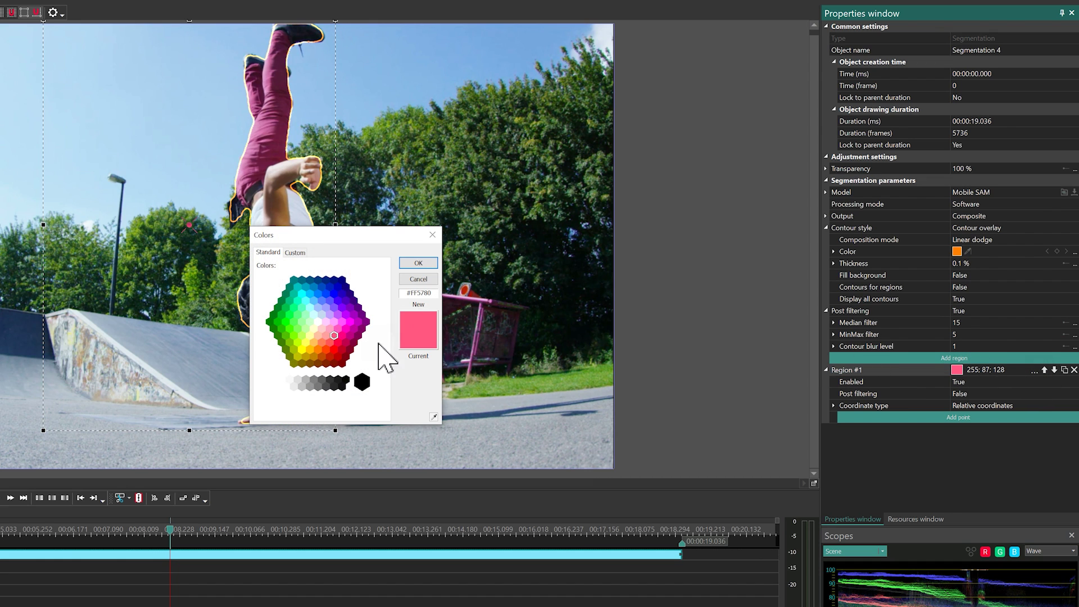
left_click(362, 382)
left_click(419, 263)
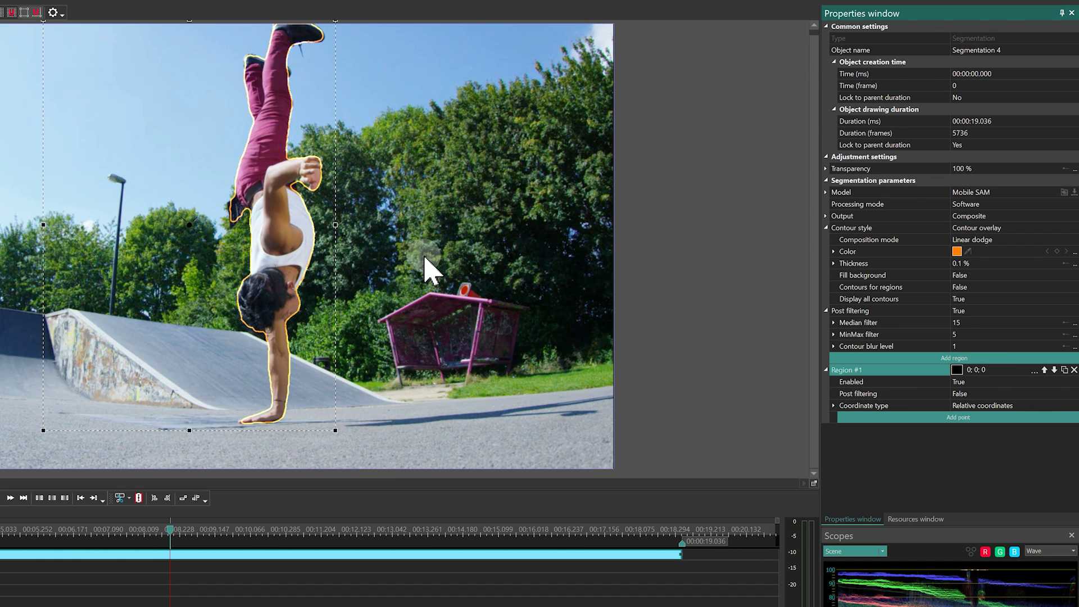
mouse_move(189, 225)
left_mouse_down()
mouse_move(188, 185)
mouse_move(311, 242)
left_mouse_up()
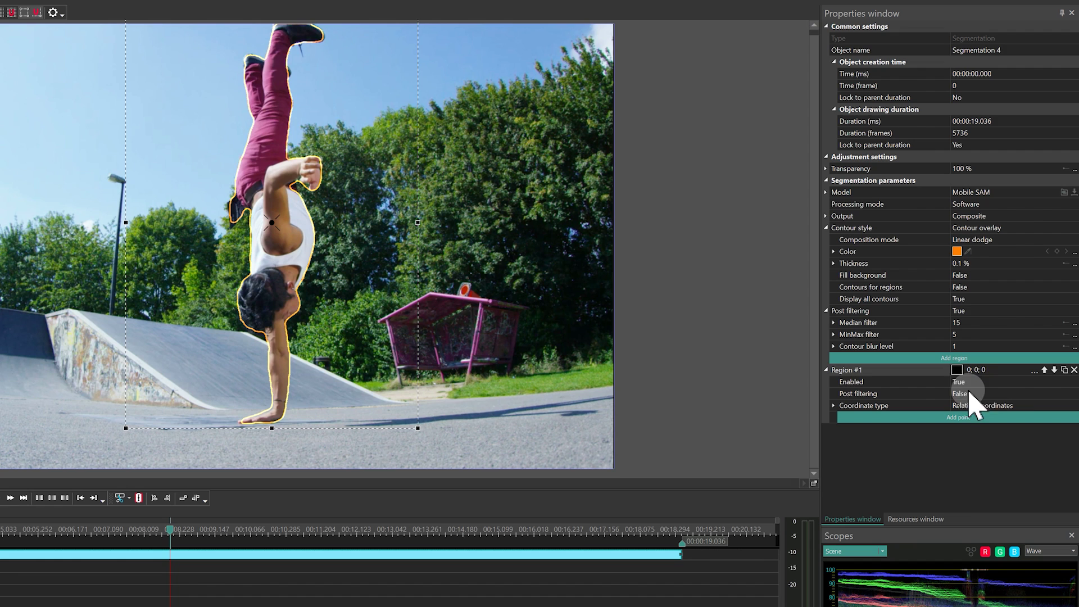
Turn on Region #1 post filtering: Median 5, MinMax 10, Value threshold 1, Relative coordinates.
left_click(983, 382)
left_click(981, 385)
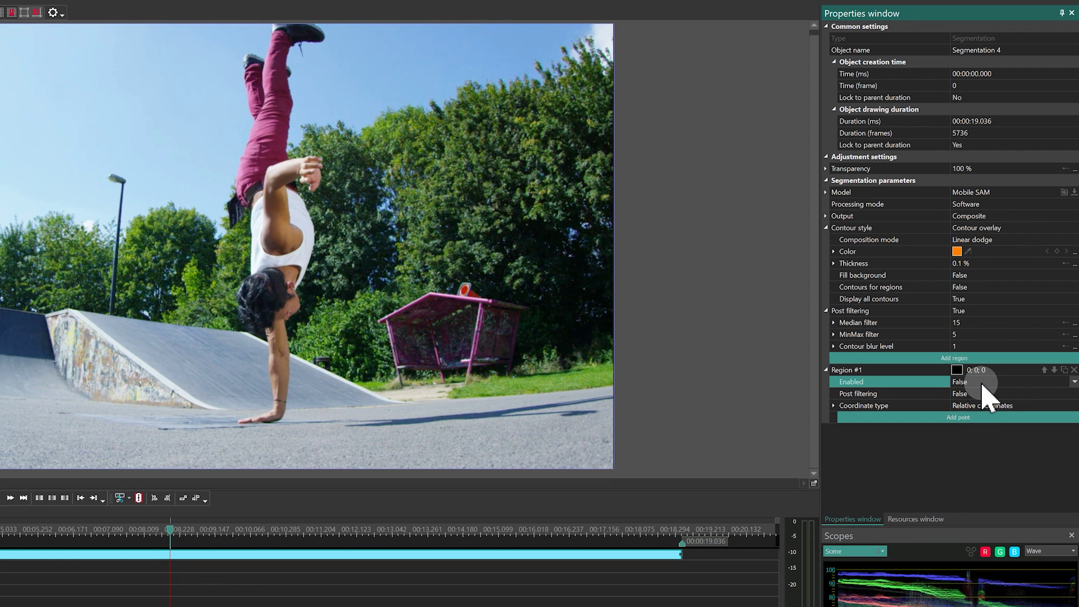
left_click(983, 385)
double_click(836, 394)
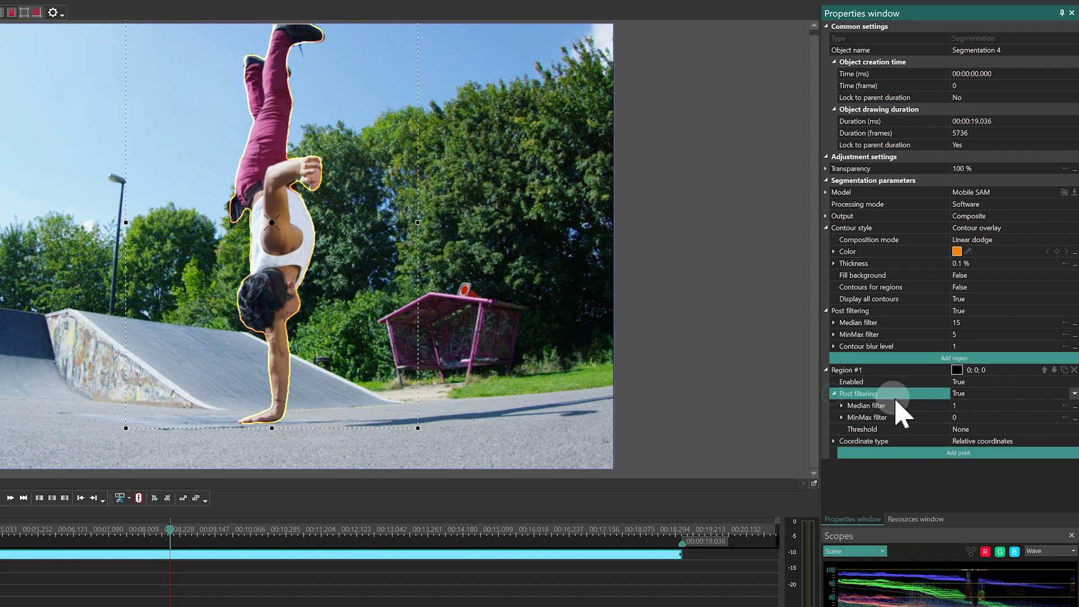
left_click(972, 405)
type("5")
left_click(913, 417)
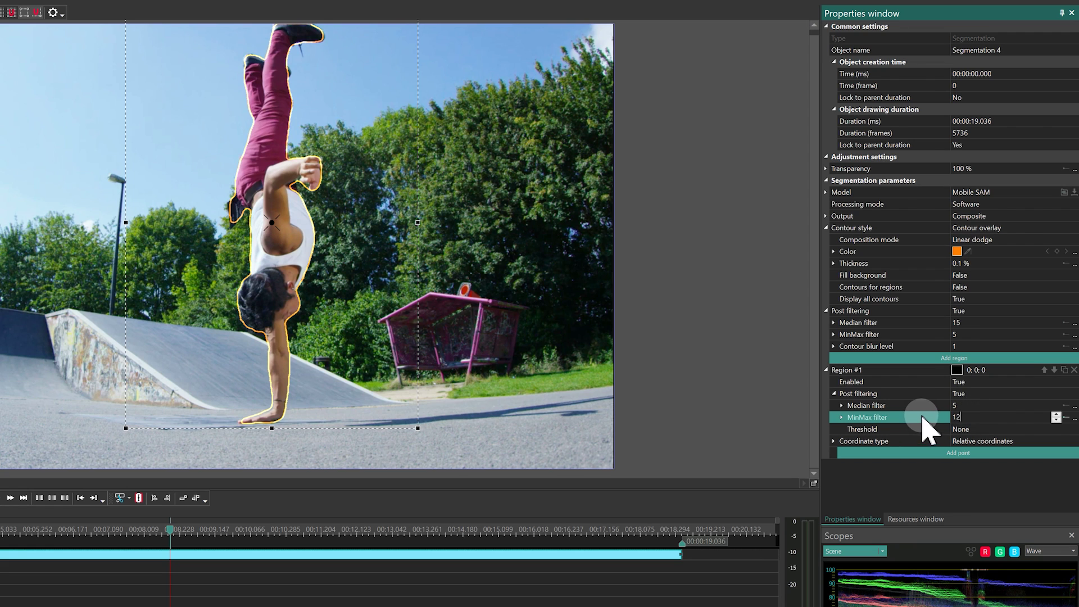
left_click(1075, 453)
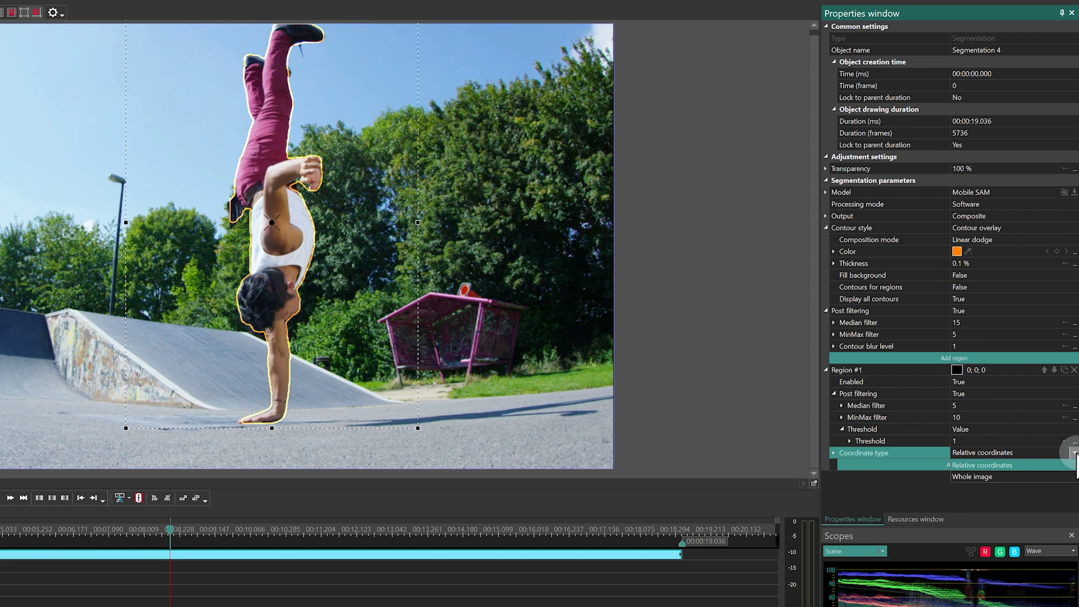
left_click(996, 455)
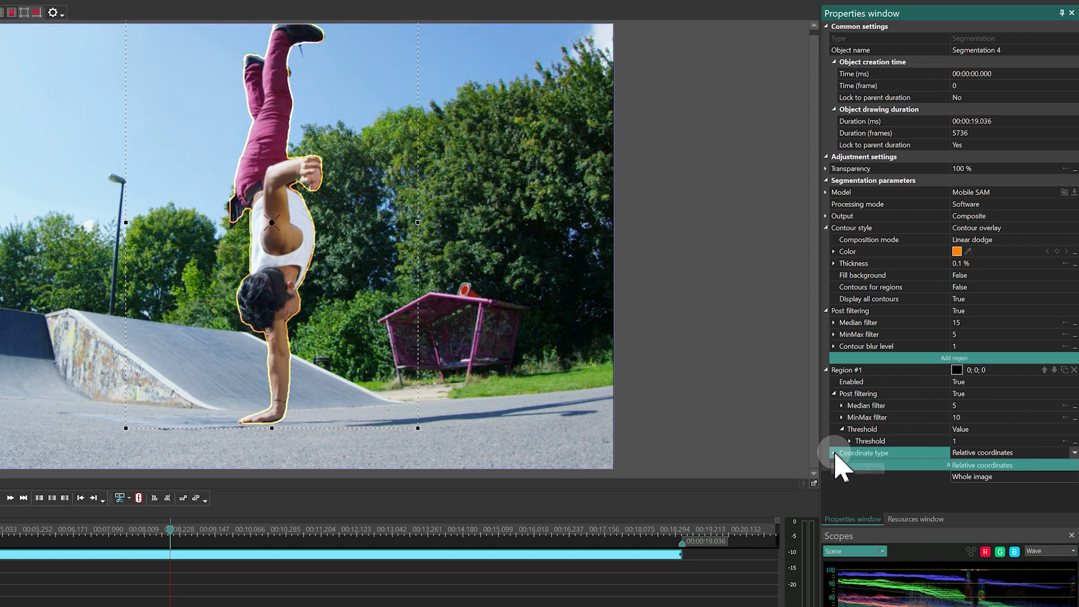
left_click(834, 453)
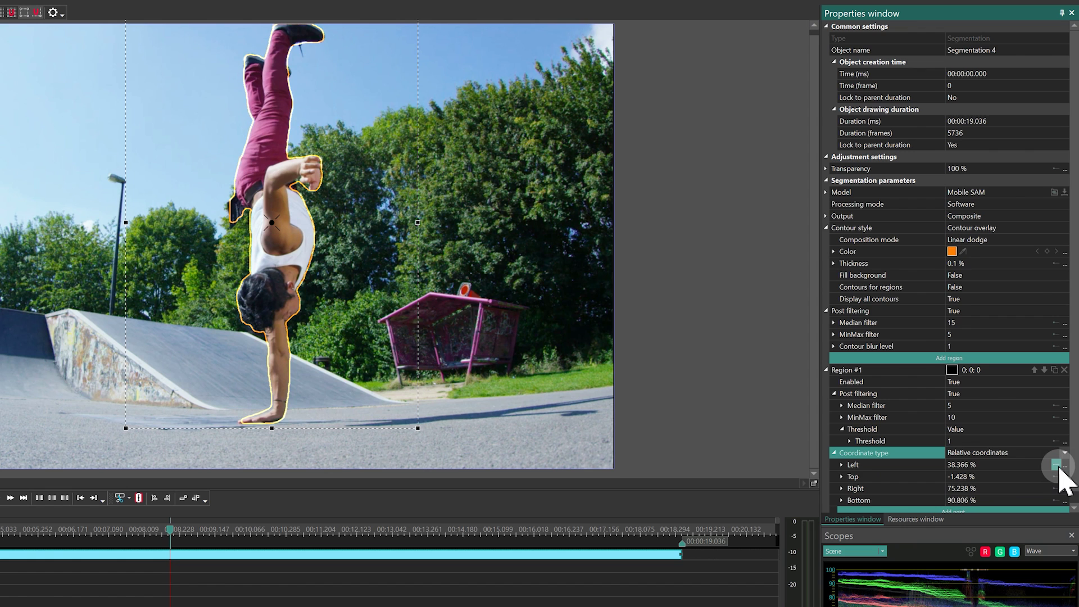
Widen the panels and enable keyframes for Region #1's Left/Top/Right/Bottom coordinates.
left_click(1065, 466)
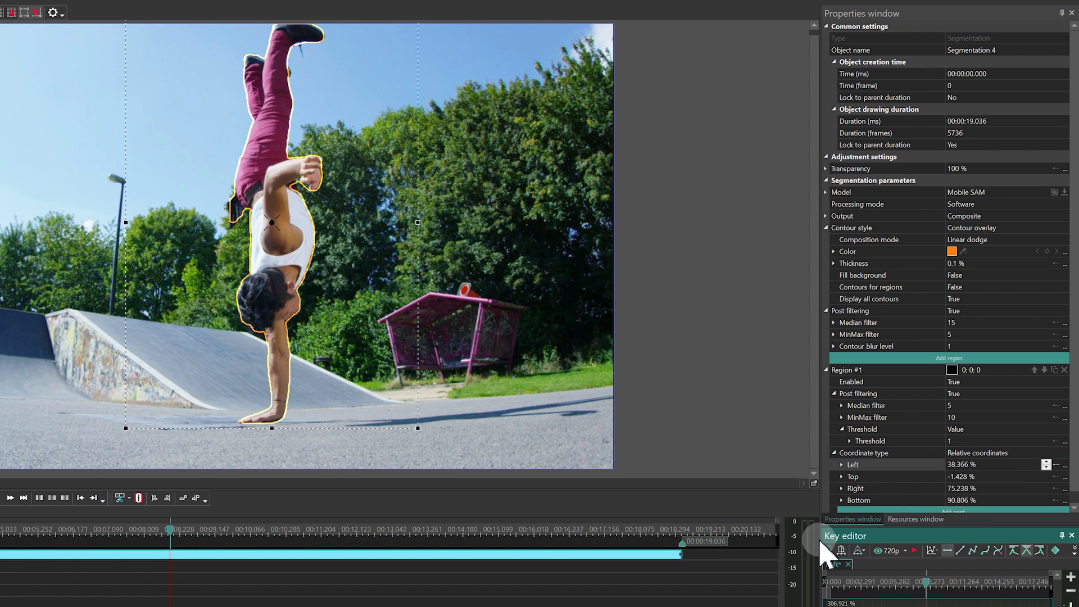
left_click_drag(820, 537, 571, 513)
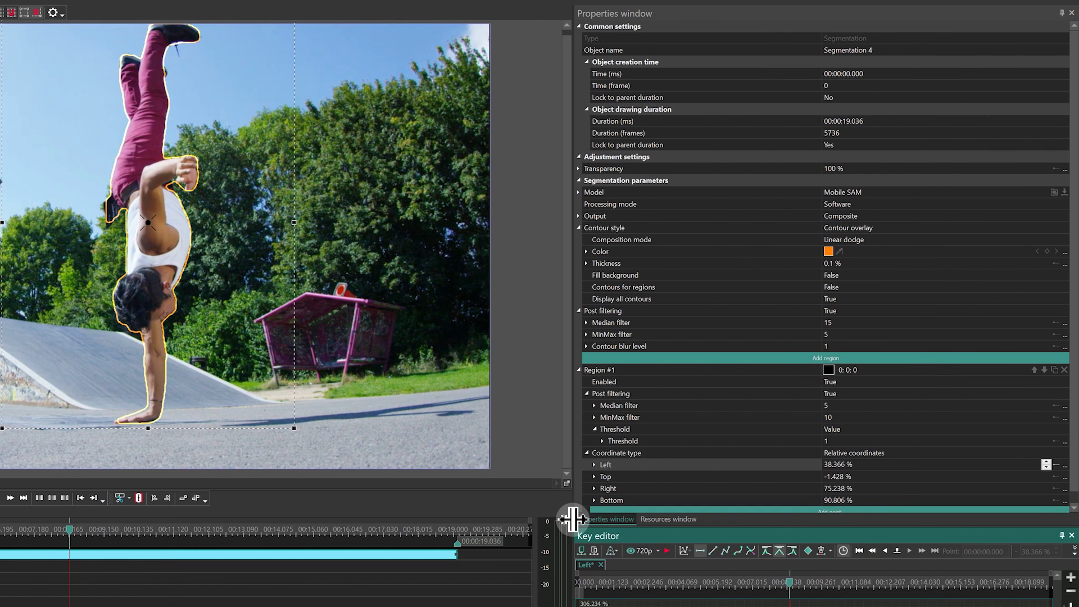
left_click(821, 472)
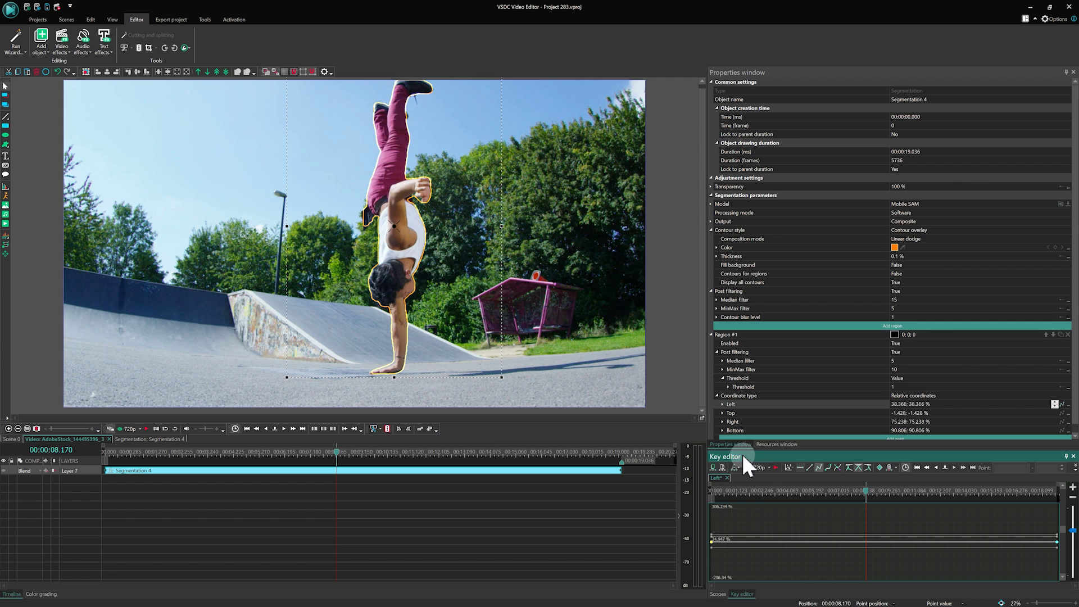
left_click(714, 477)
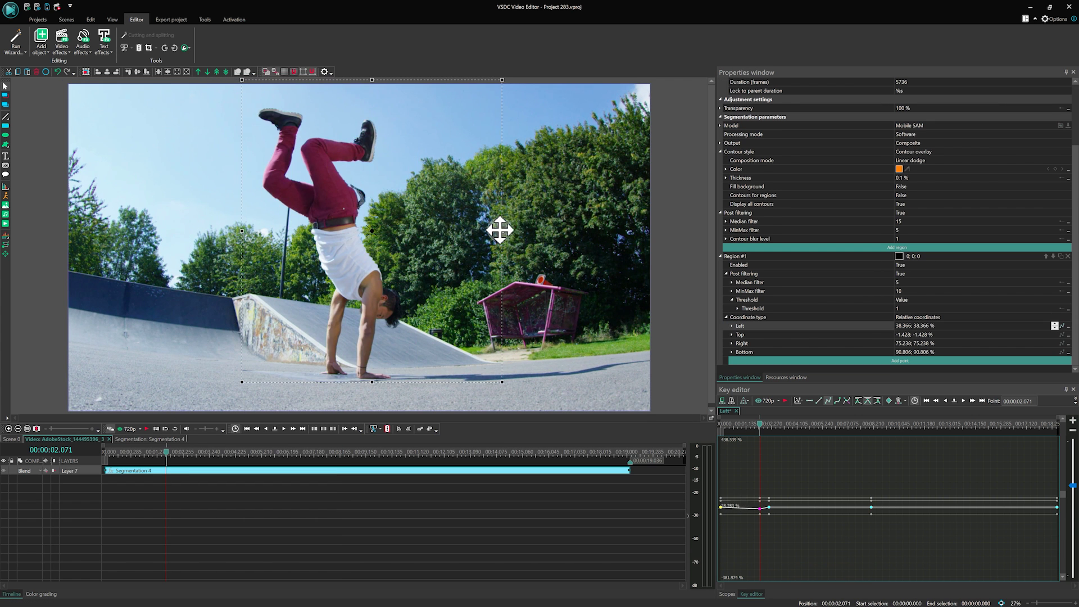
Key the region box at 1.193 s and 12 s, widening it over the leg and arm.
left_click(149, 456)
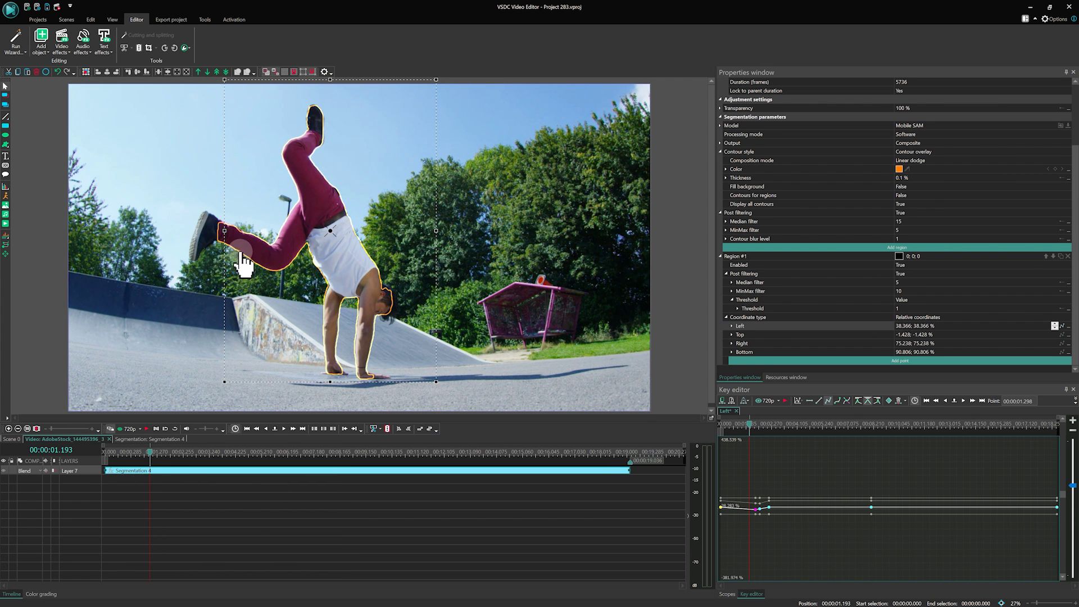
left_click(545, 320)
left_click(345, 245)
left_click_drag(130, 454, 131, 456)
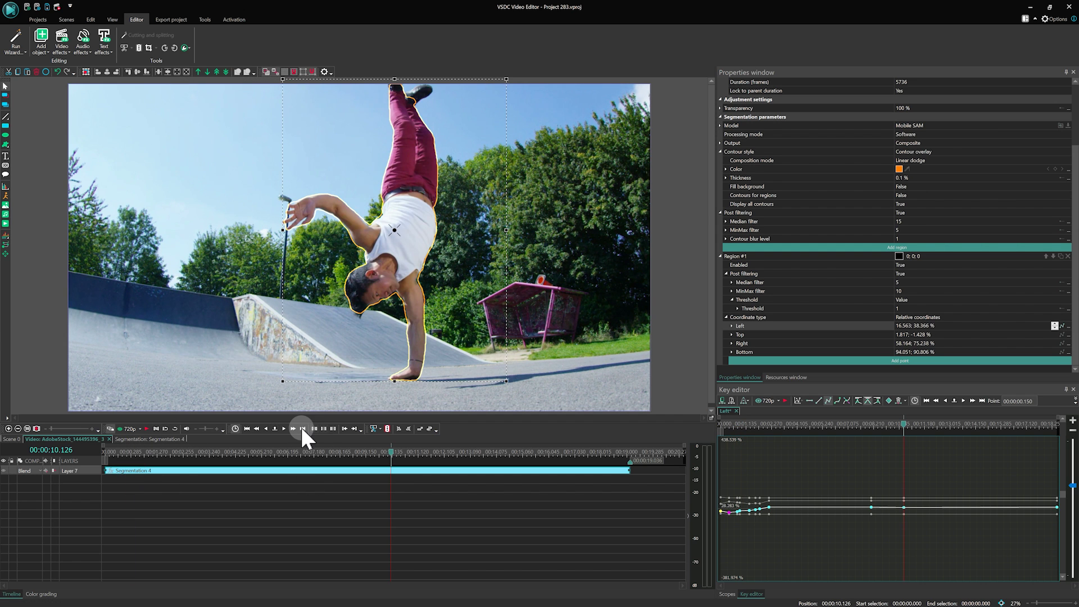
left_click(293, 429)
left_click_drag(285, 363, 263, 362)
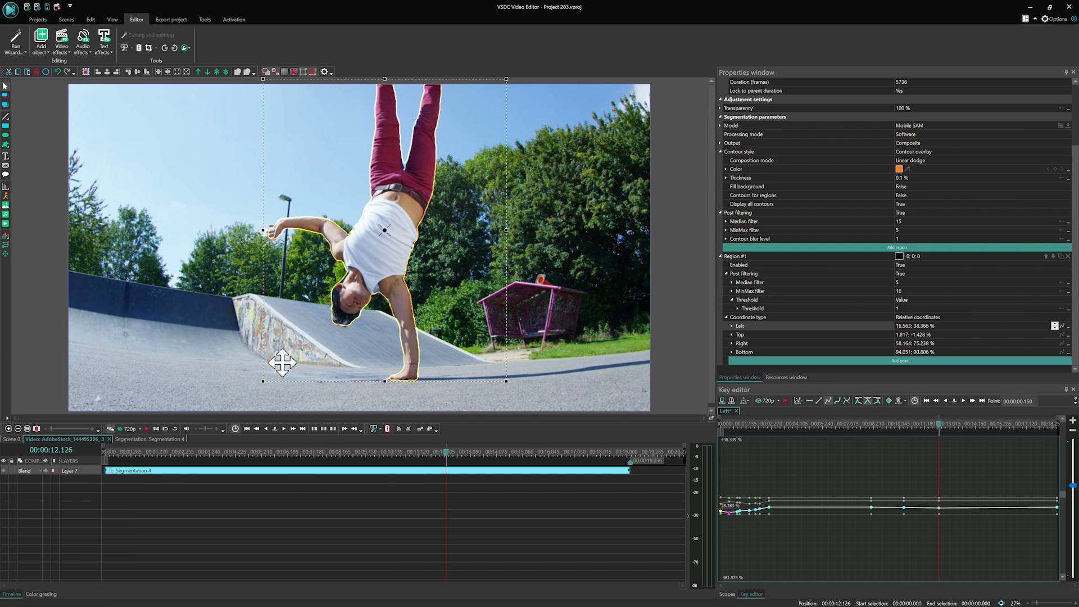
Key the region box edges second by second from 13 to 18 s to follow the man.
left_click(292, 428)
left_click(293, 428)
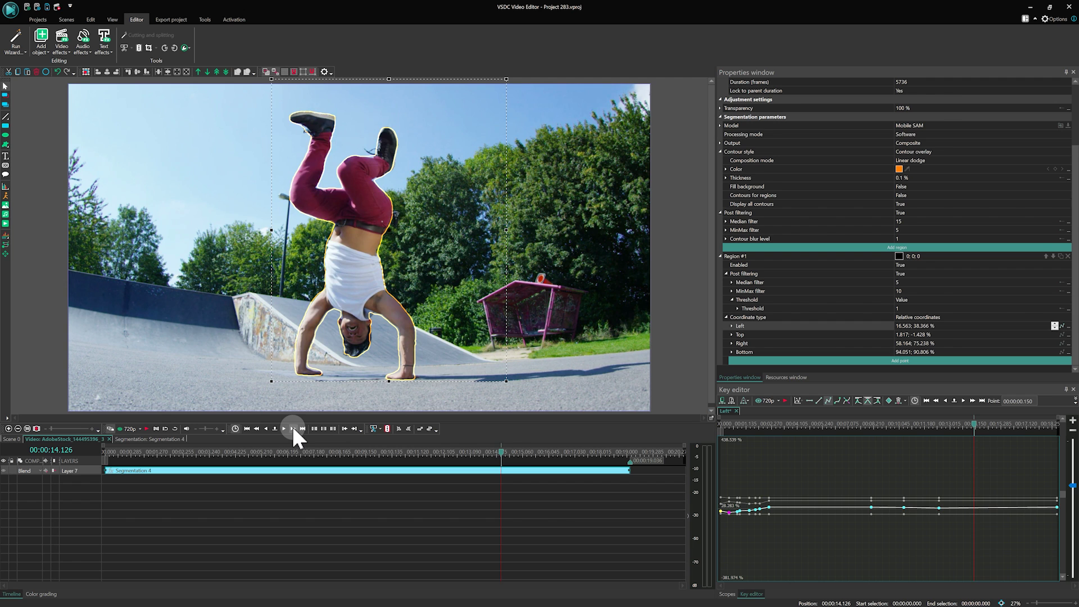
left_click(293, 428)
left_click(278, 428)
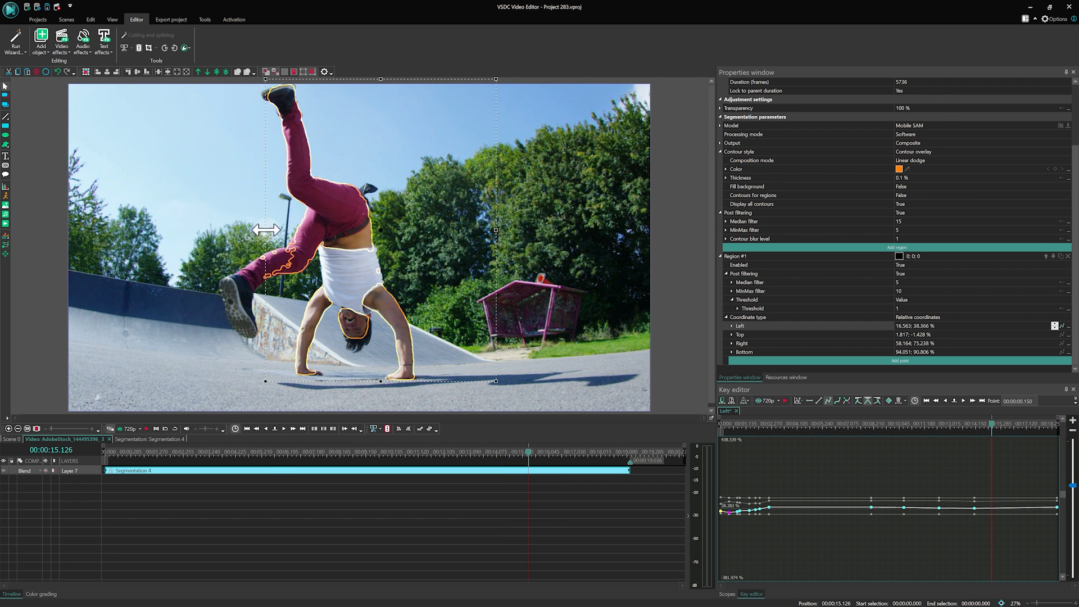
left_click(293, 428)
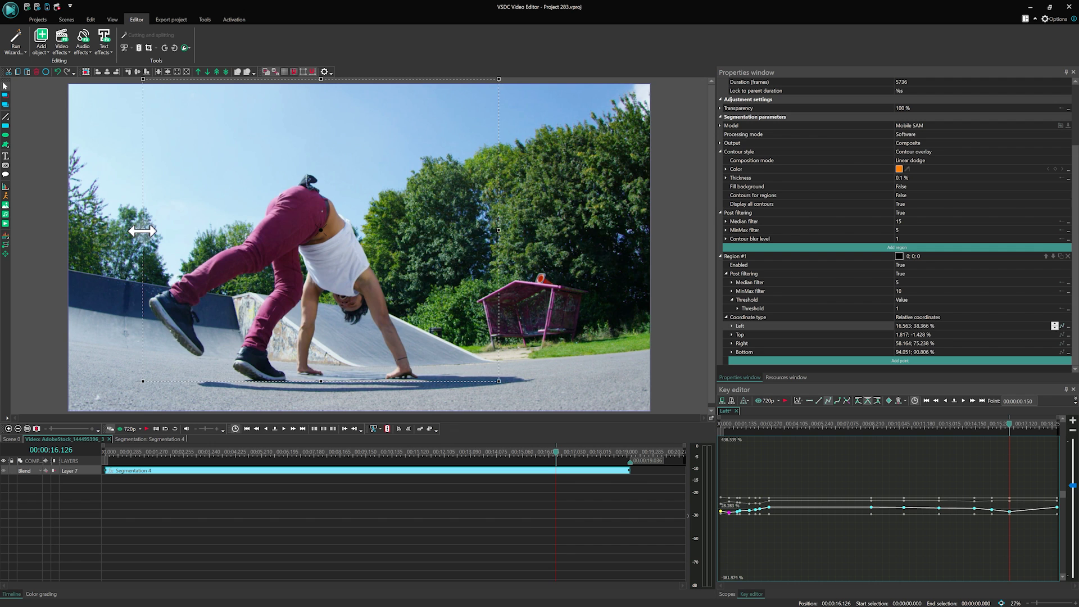
left_click_drag(496, 229, 432, 269)
left_click(292, 429)
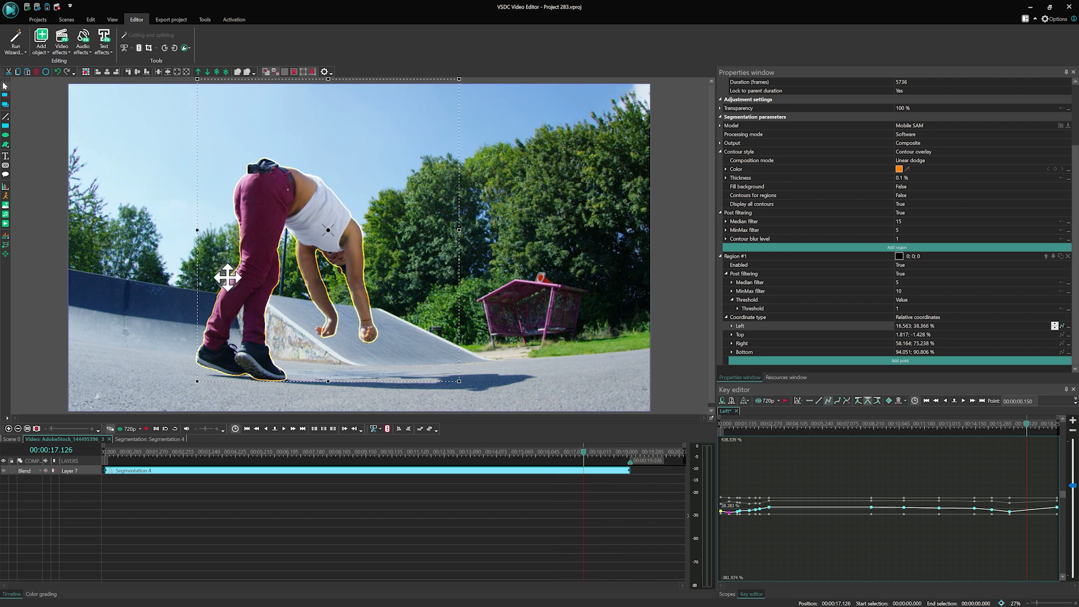
left_click_drag(200, 232, 175, 231)
left_click(294, 428)
left_click_drag(459, 230, 387, 230)
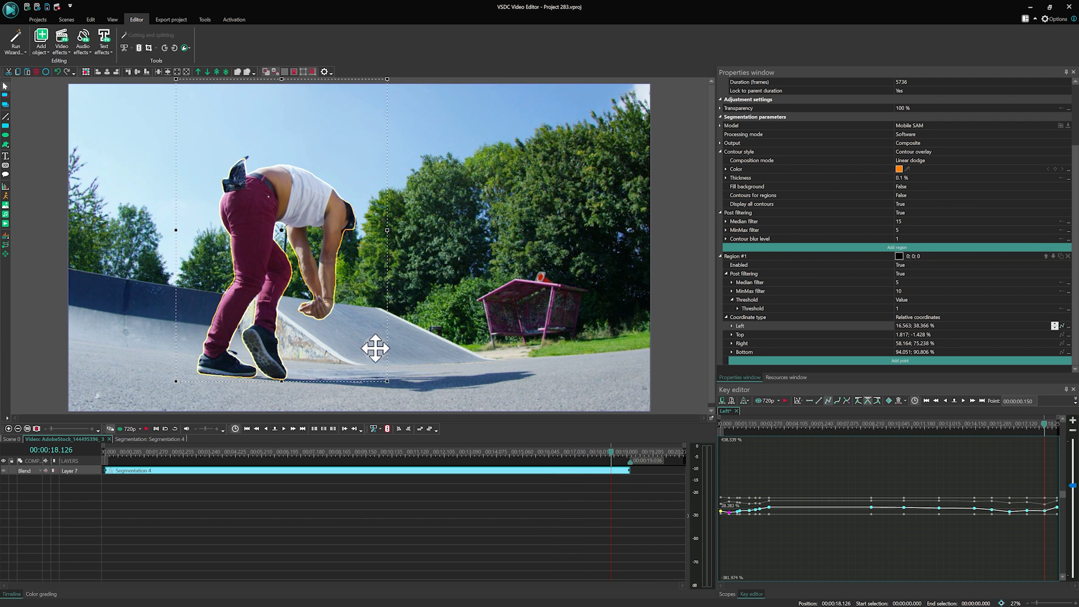
left_click(293, 429)
Select the segmentation clip on the timeline and add a new include region.
left_click(623, 455)
left_click(449, 470)
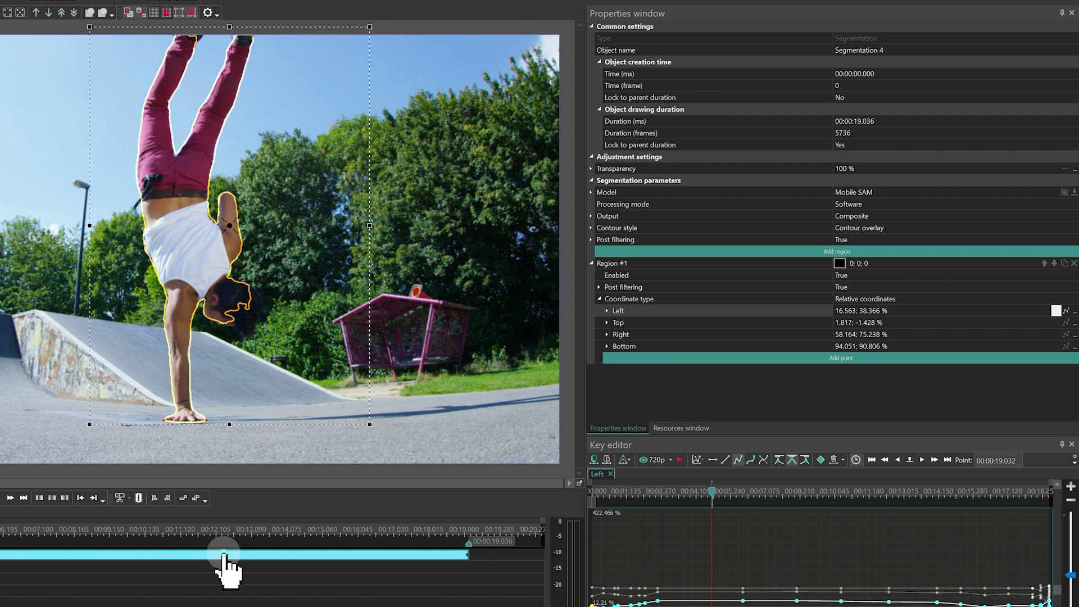
left_click(223, 556)
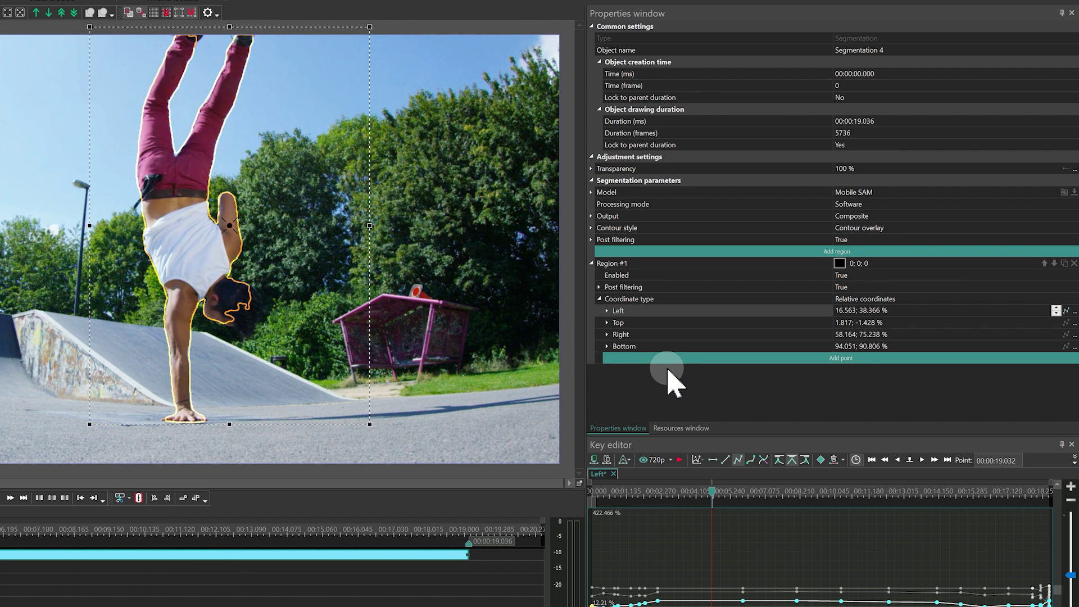
left_click(725, 253)
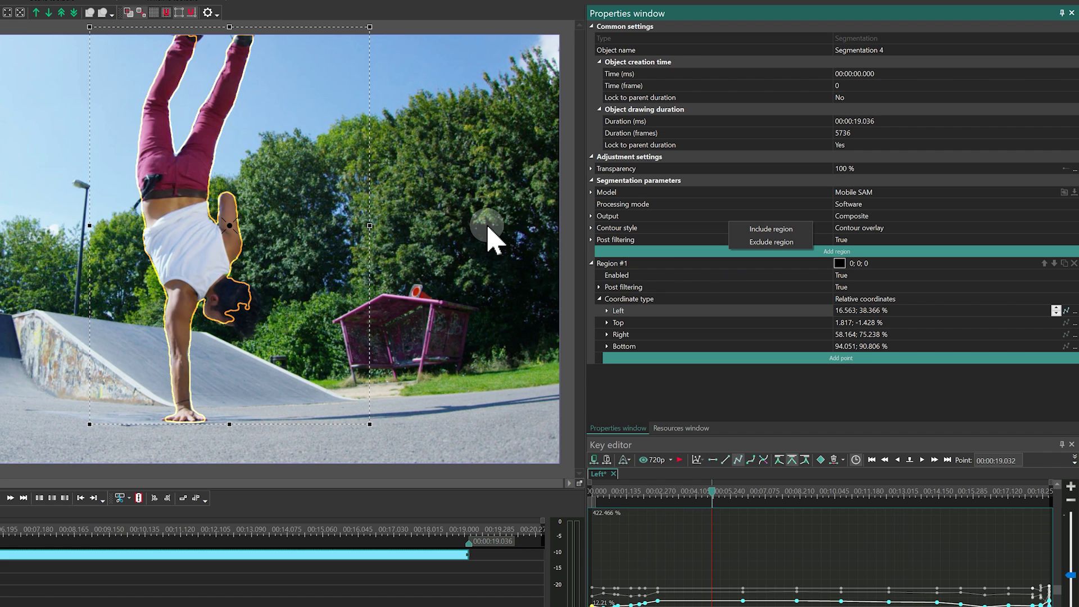
left_click(758, 229)
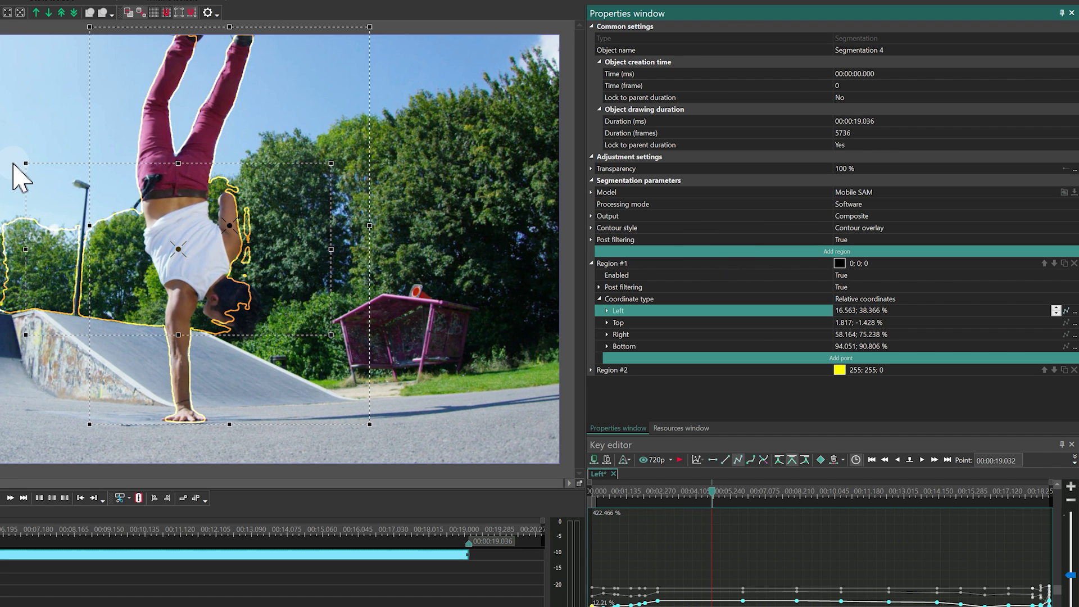
Shrink the new region boxes around the man's head and torso, then select Region #1 for a new point.
left_click_drag(26, 163, 205, 277)
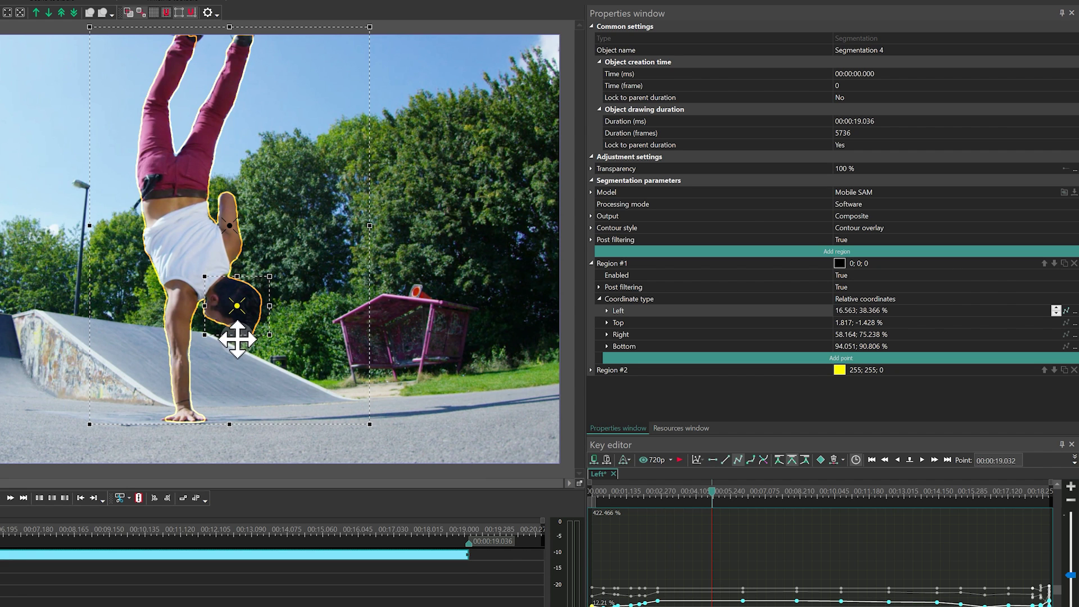
left_click_drag(26, 163, 128, 180)
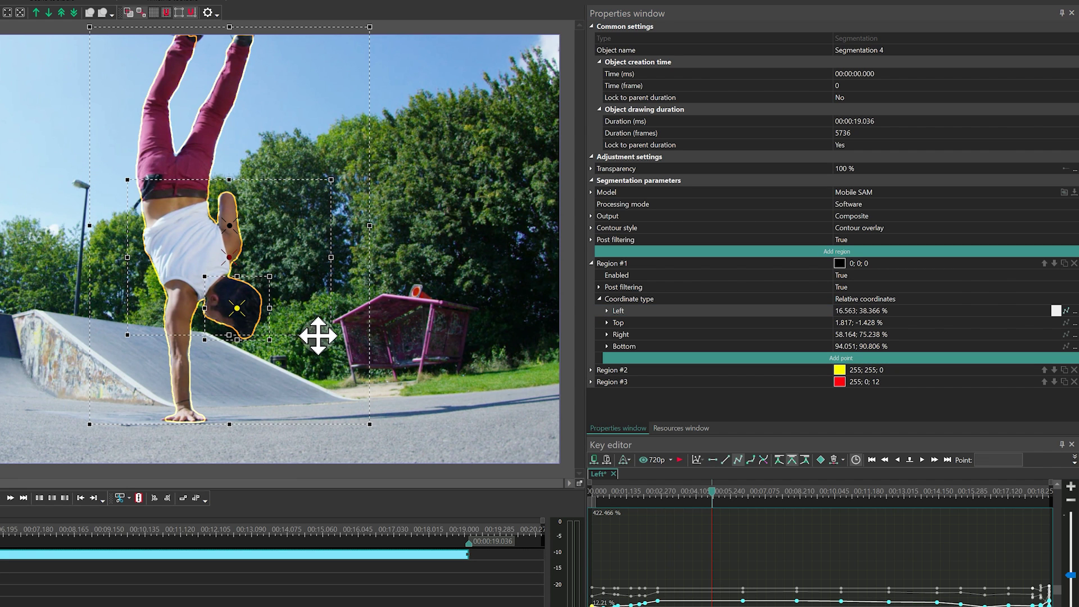
left_click_drag(331, 335, 156, 216)
left_click(716, 268)
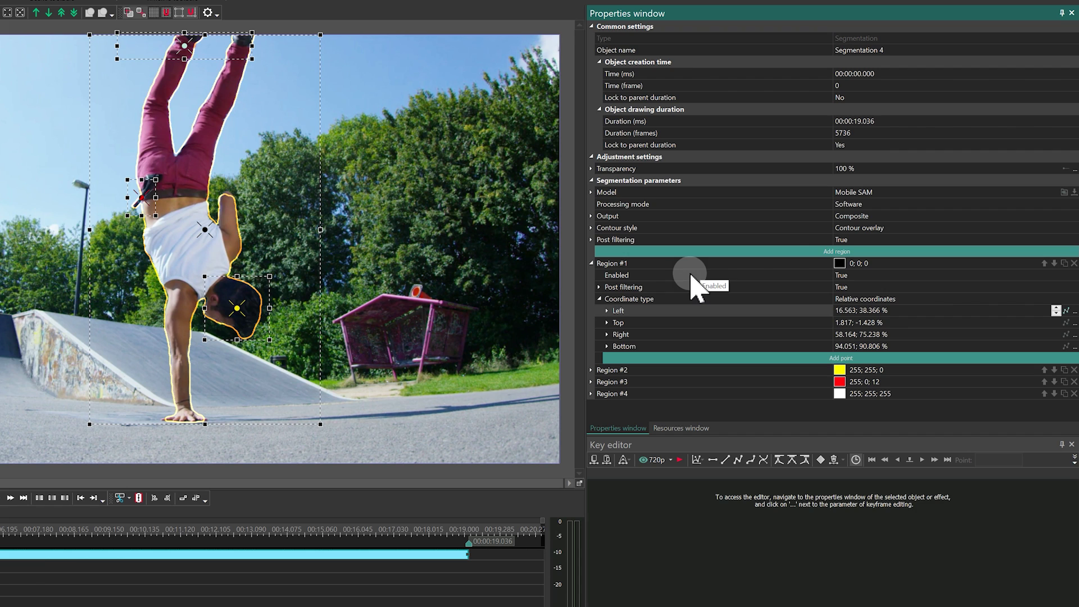
left_click(707, 358)
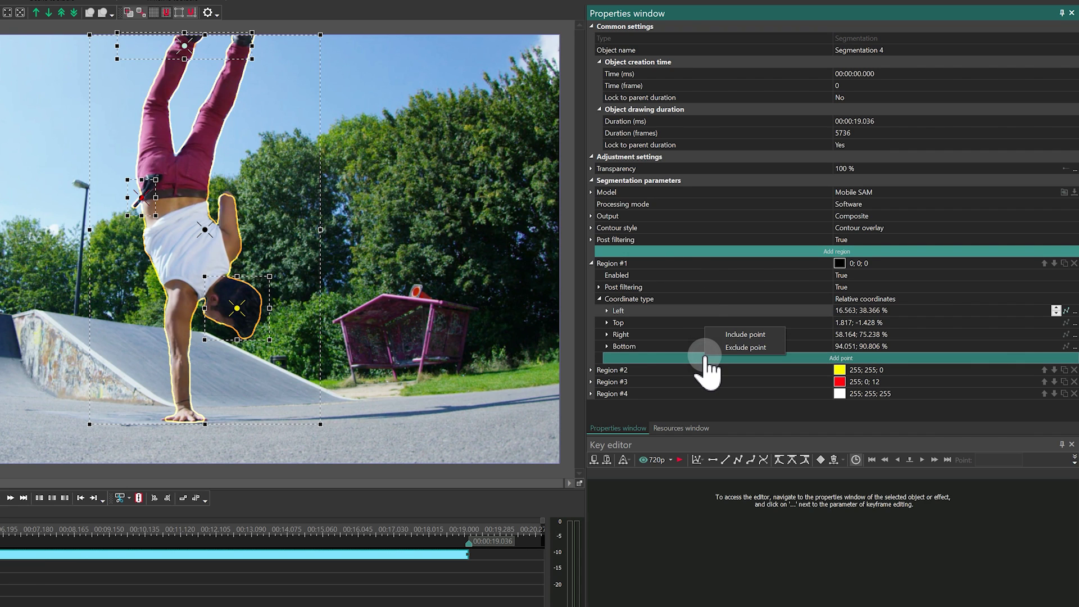
Place include Point #5 for Region #1 on the man's arm and reveal Region #2's box coordinates.
left_click(727, 348)
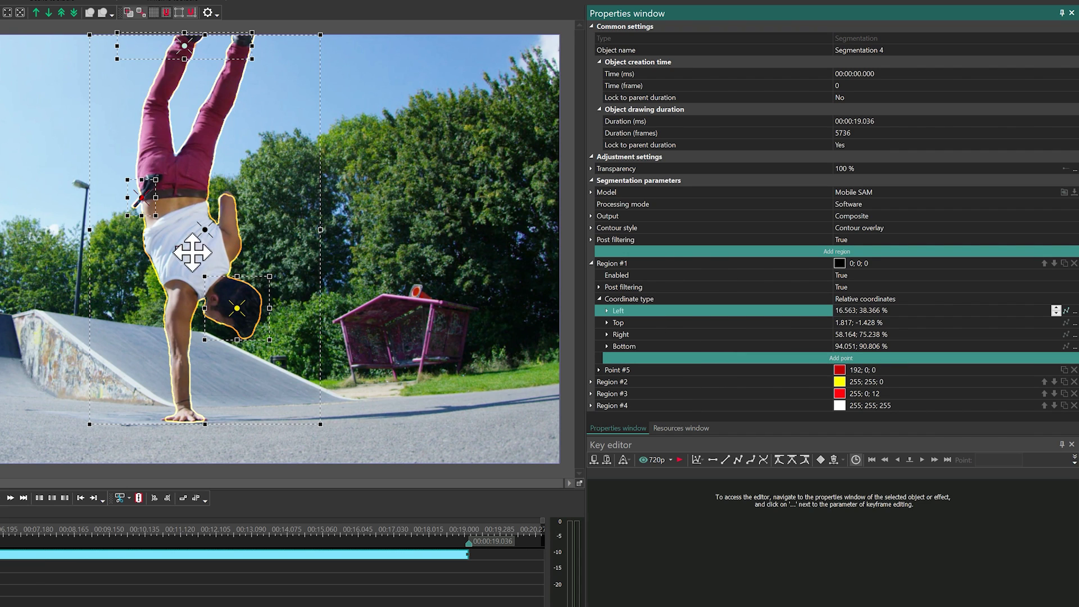
left_click(227, 195)
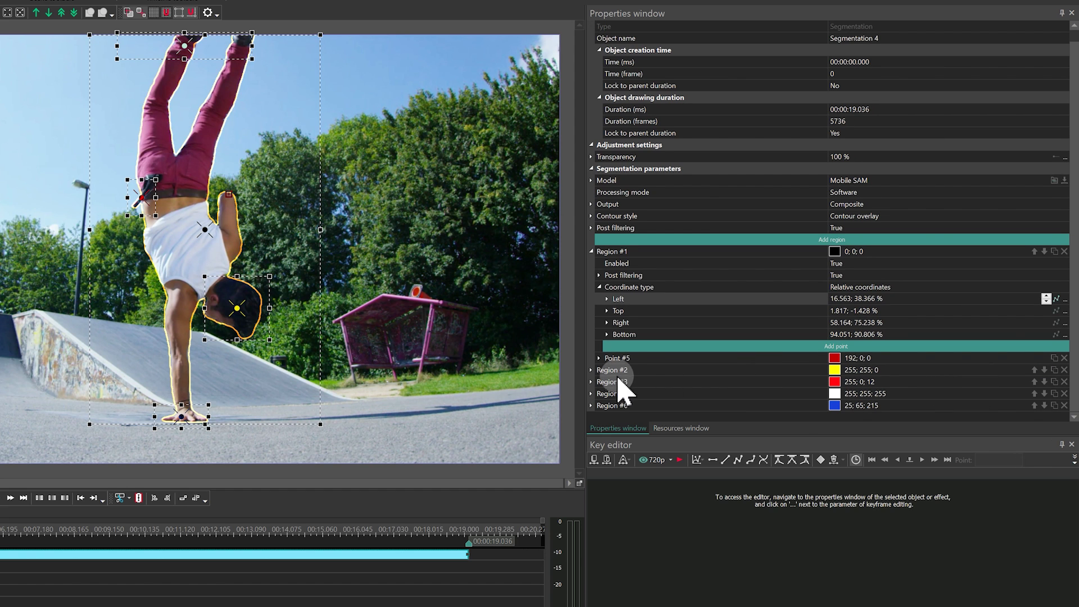
left_click(592, 367)
left_click(866, 382)
left_click(599, 369)
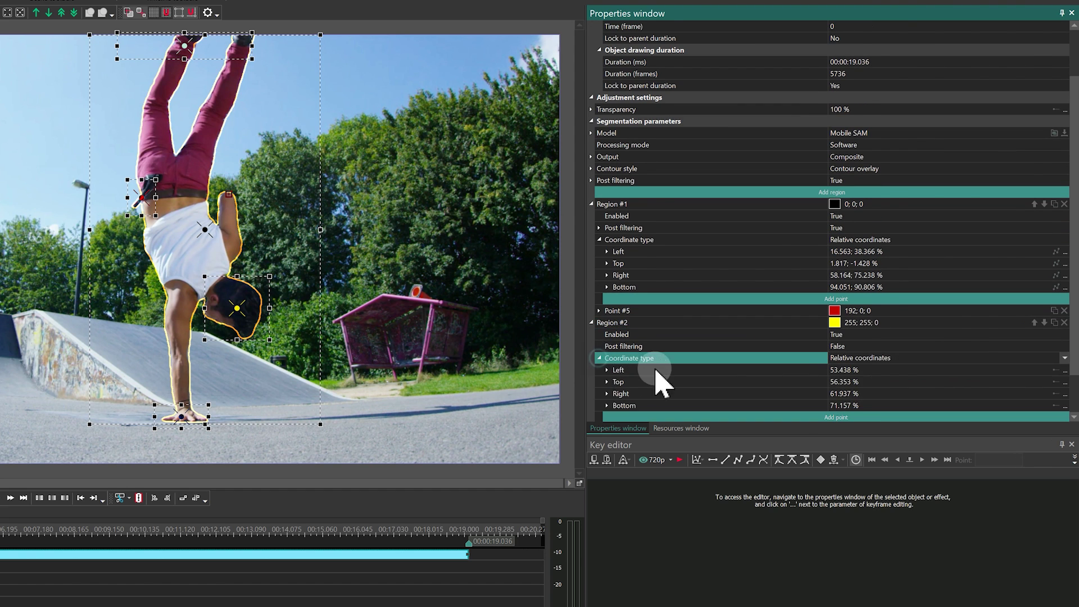
scroll(821, 371, "down", 2)
Keyframe Region #2's Left value, moving and shrinking its box onto the man at 2.295 s and earlier.
left_click(1057, 331)
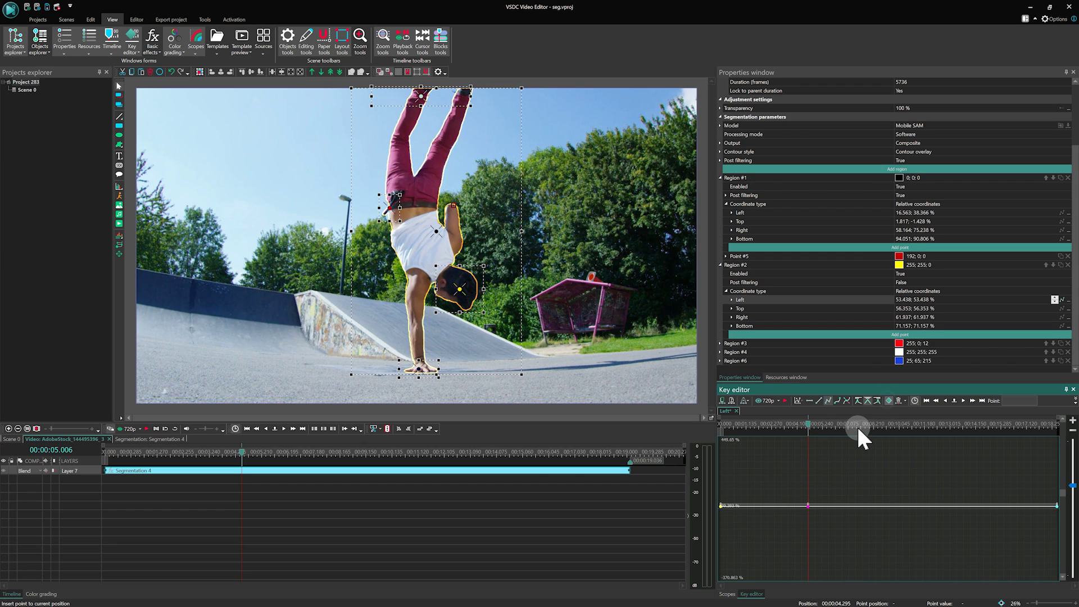
left_click(790, 425)
left_click_drag(460, 289, 335, 379)
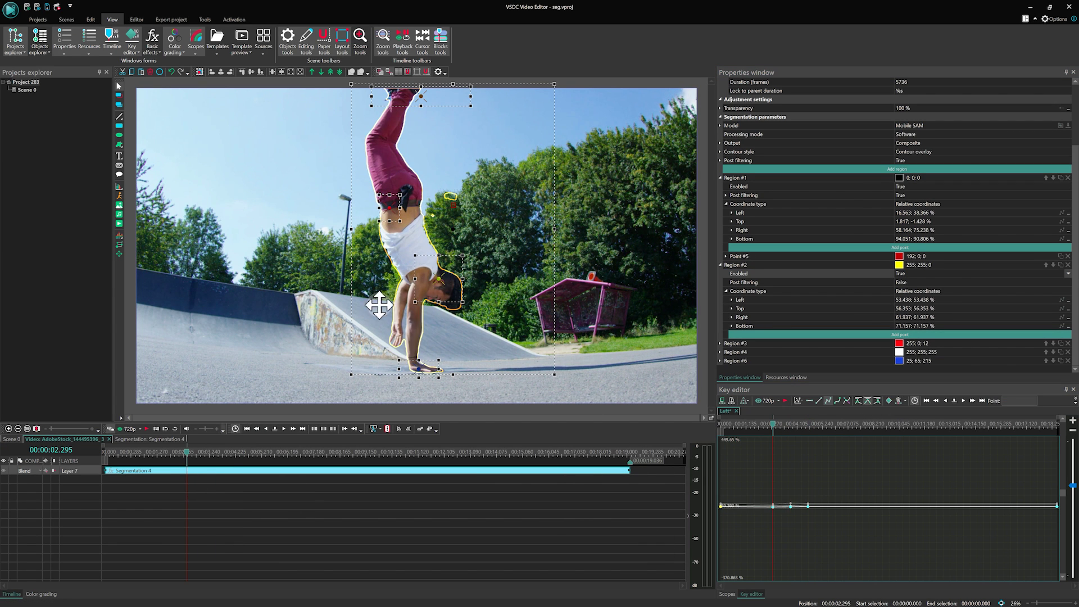
left_click_drag(460, 259, 452, 273)
left_click(256, 428)
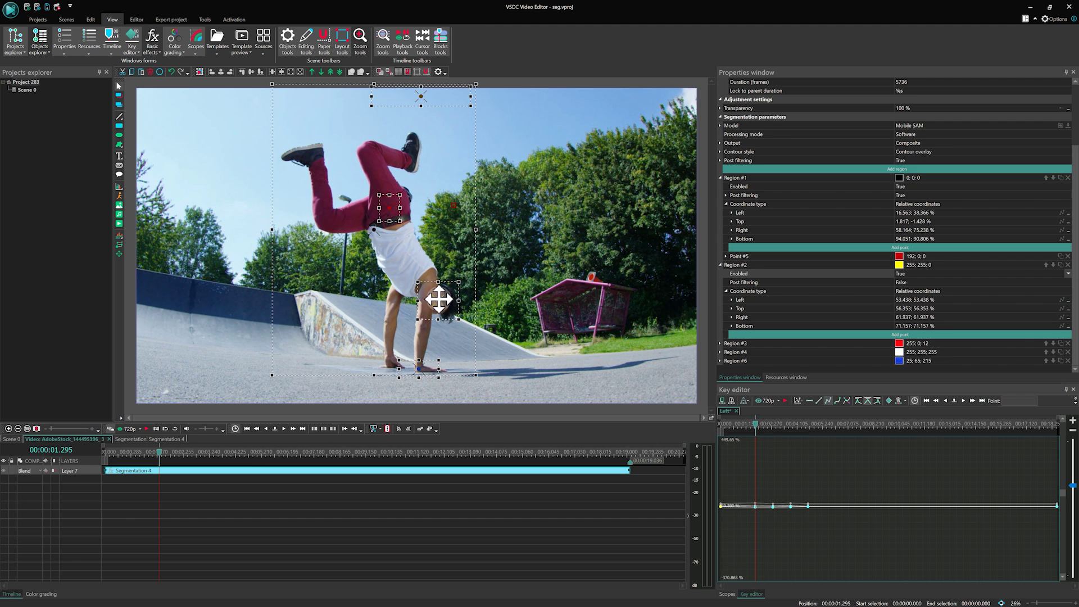
left_click(265, 430)
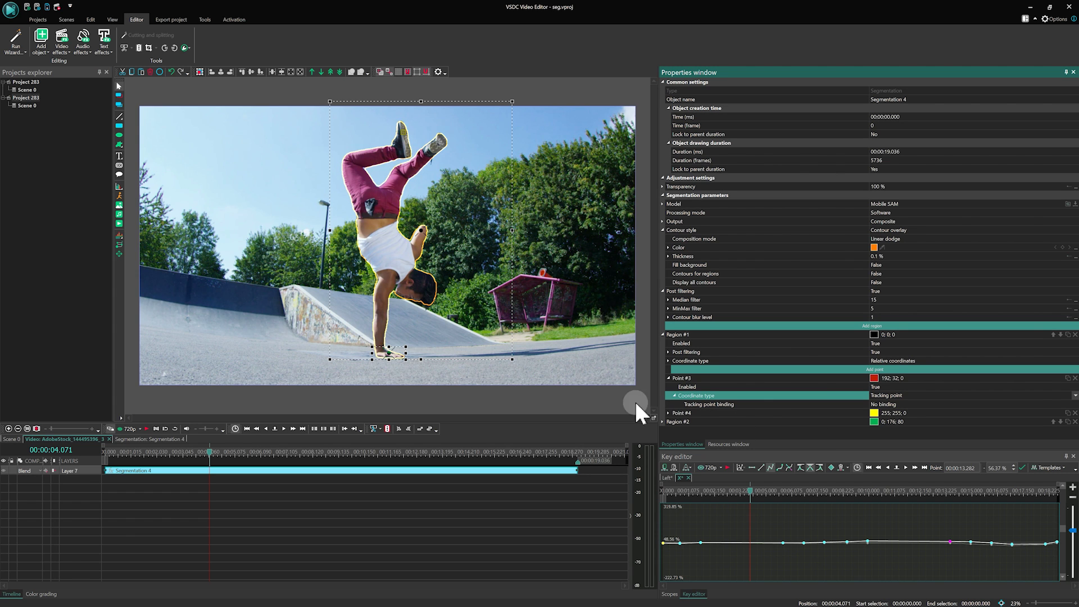
Add TrackingPoint 1 on the man's upper back and bind Point #3 to 1.TrackingPoint 1.
left_click(114, 248)
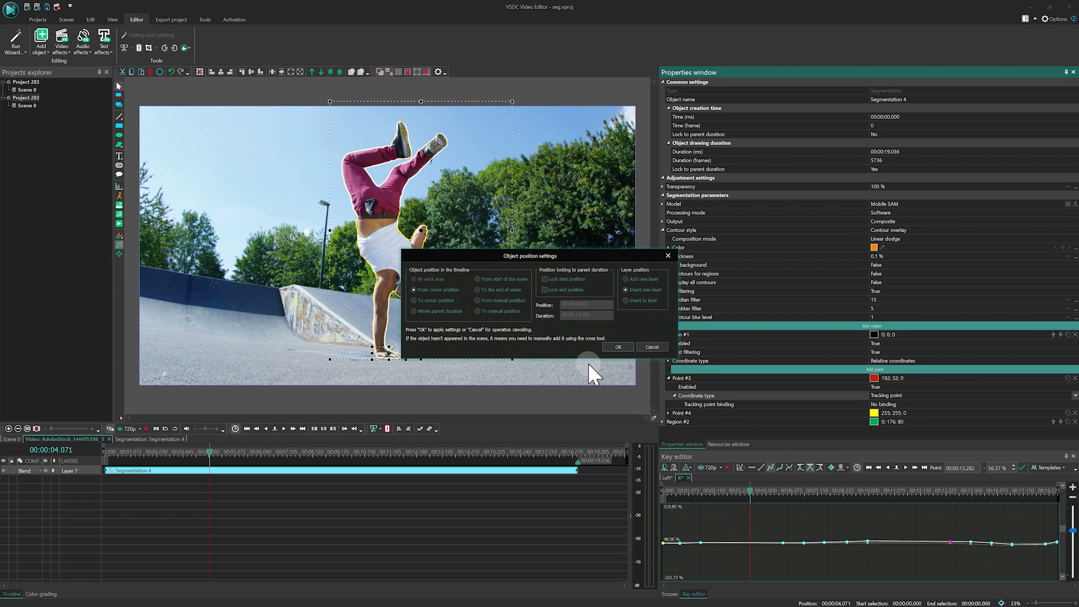
left_click(620, 347)
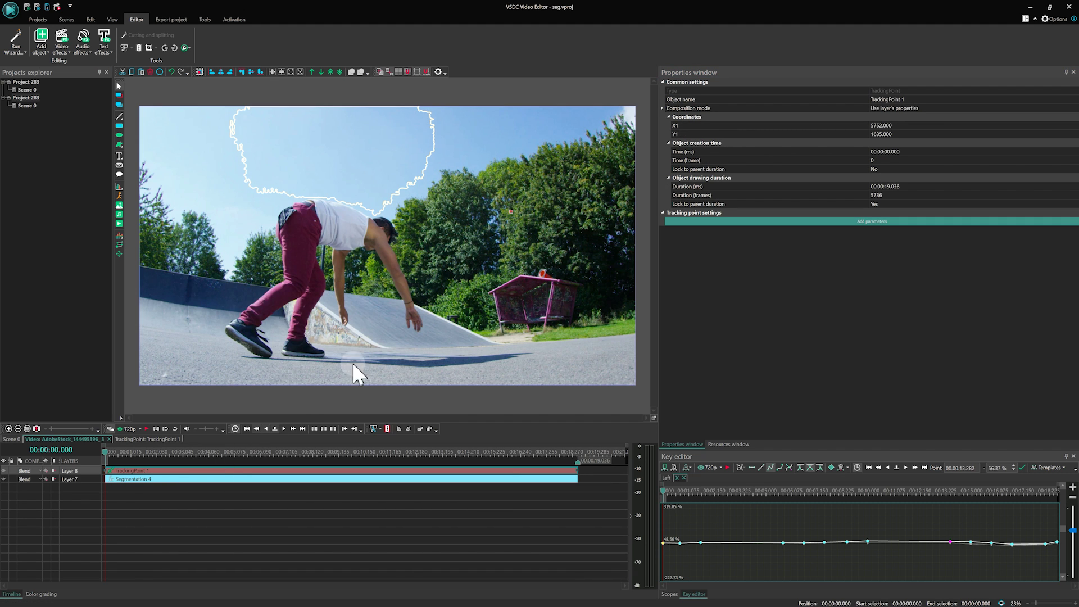
left_click_drag(494, 210, 335, 225)
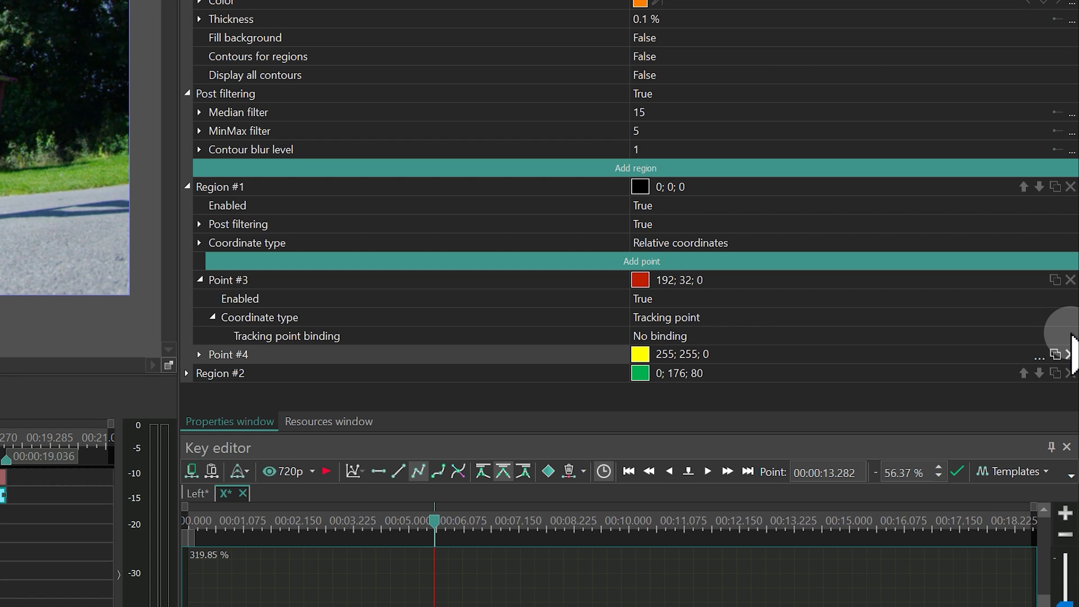
left_click(1068, 335)
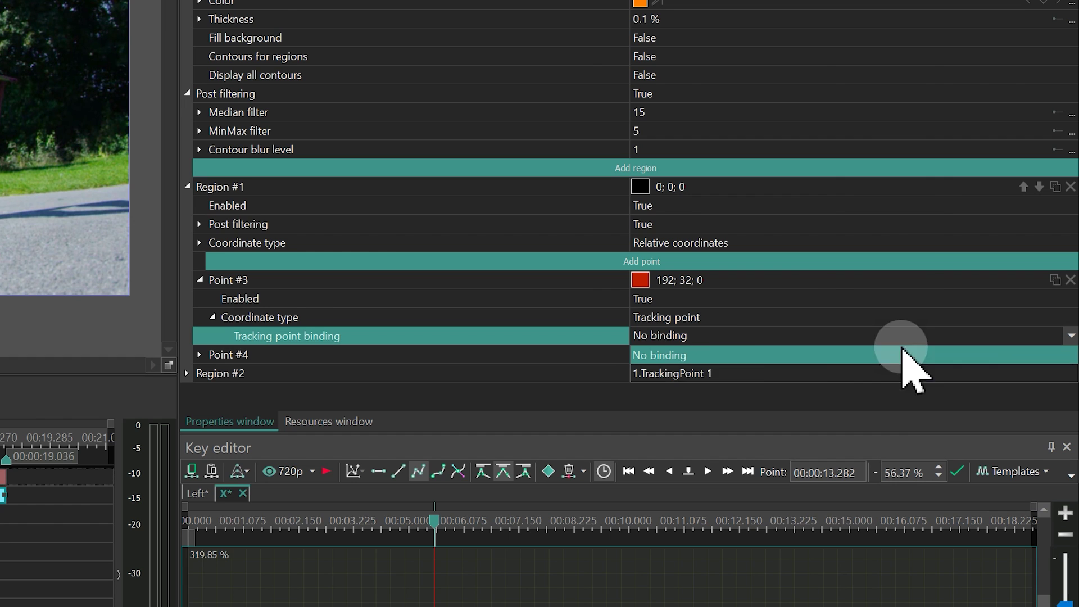
left_click(674, 373)
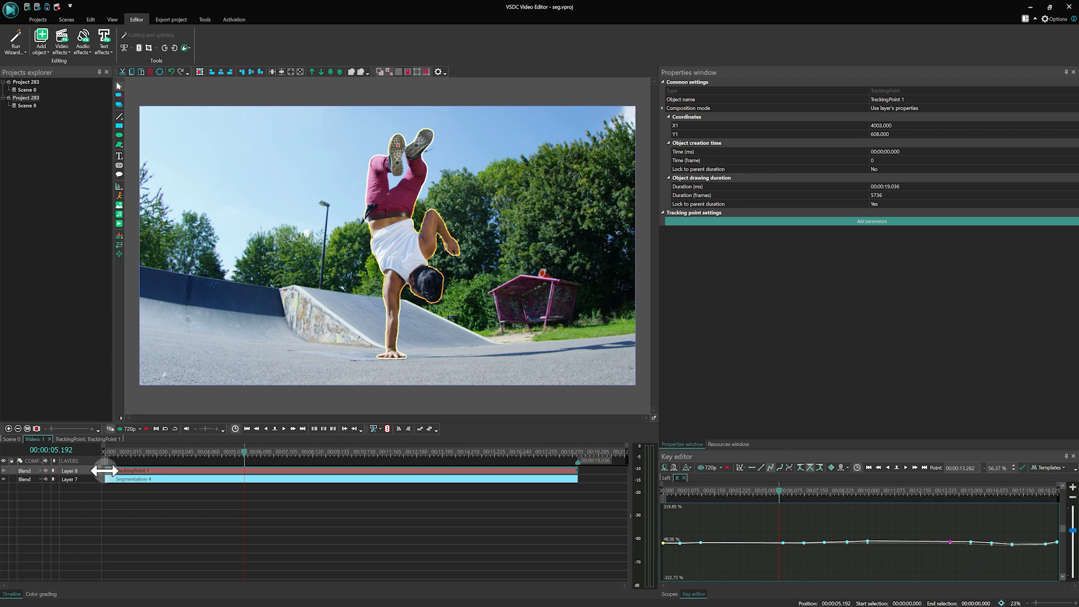
Trim TrackingPoint 1 to a brief stub at 5.192 s, hide its layer, and check the outline near 7 seconds.
left_click_drag(104, 471, 232, 471)
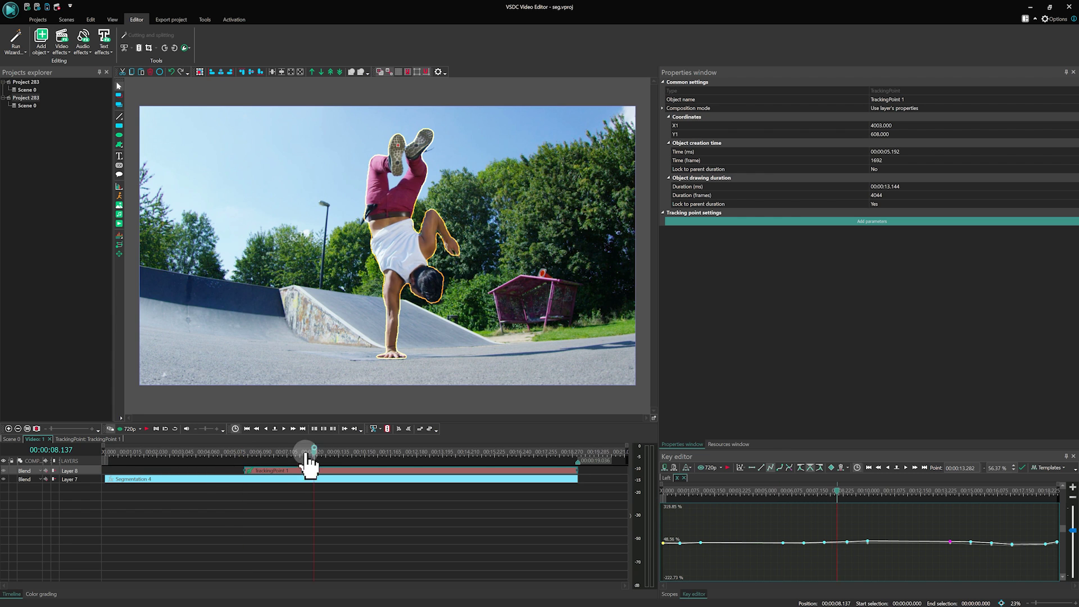
key("ctrl+z")
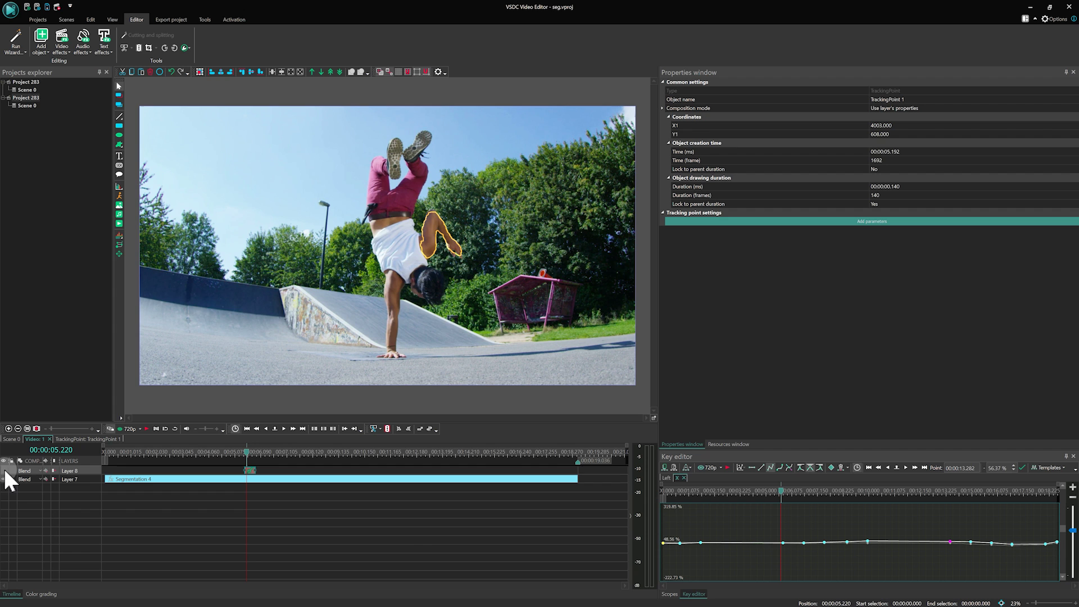
left_click(5, 470)
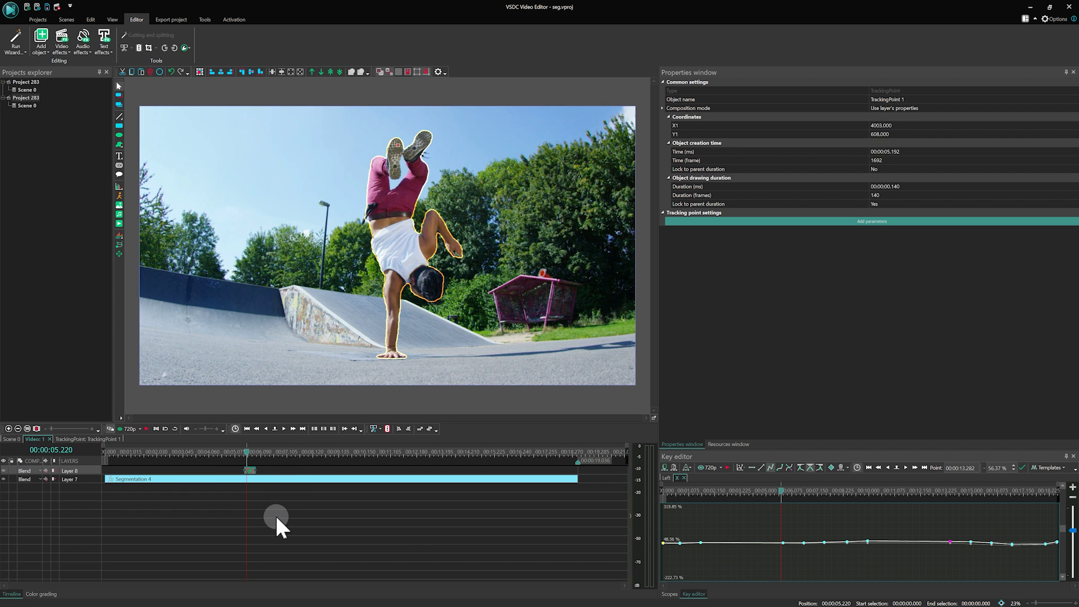
left_click(251, 455)
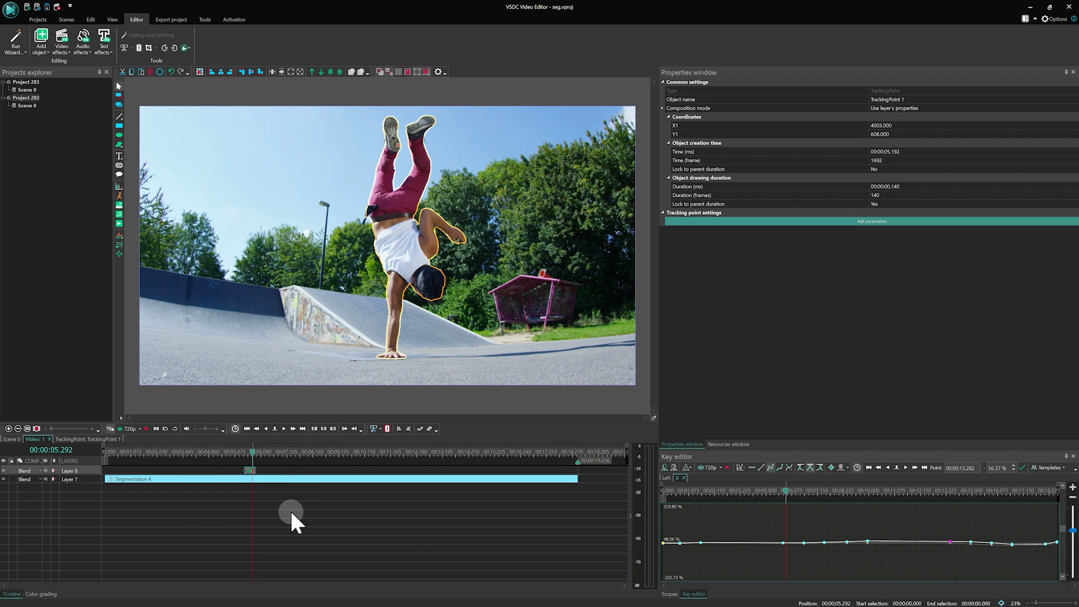
left_click(281, 493)
left_click(272, 480)
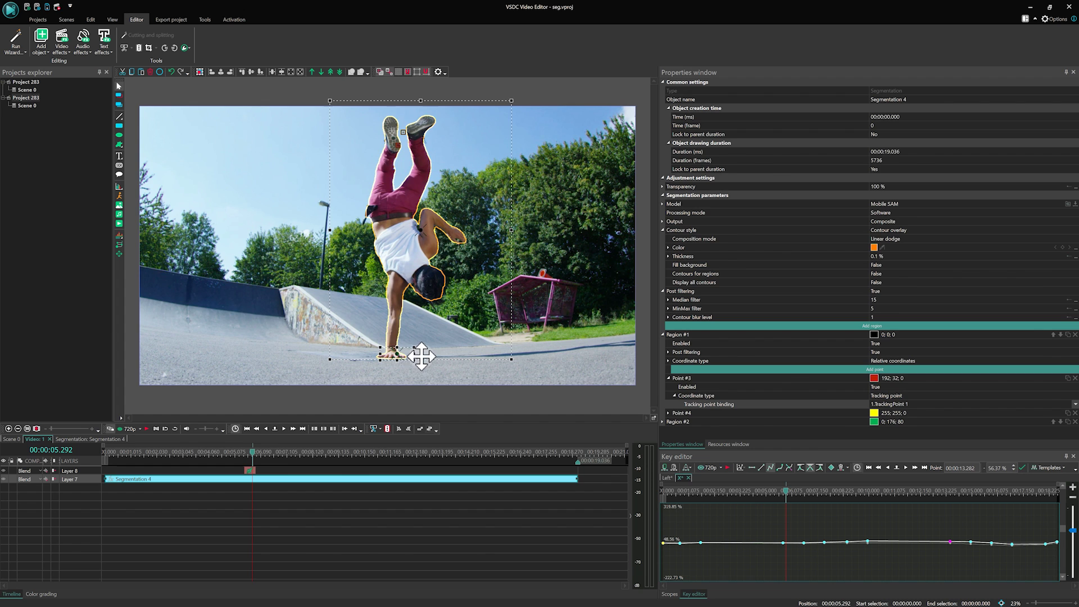
left_click(277, 444)
left_click(222, 498)
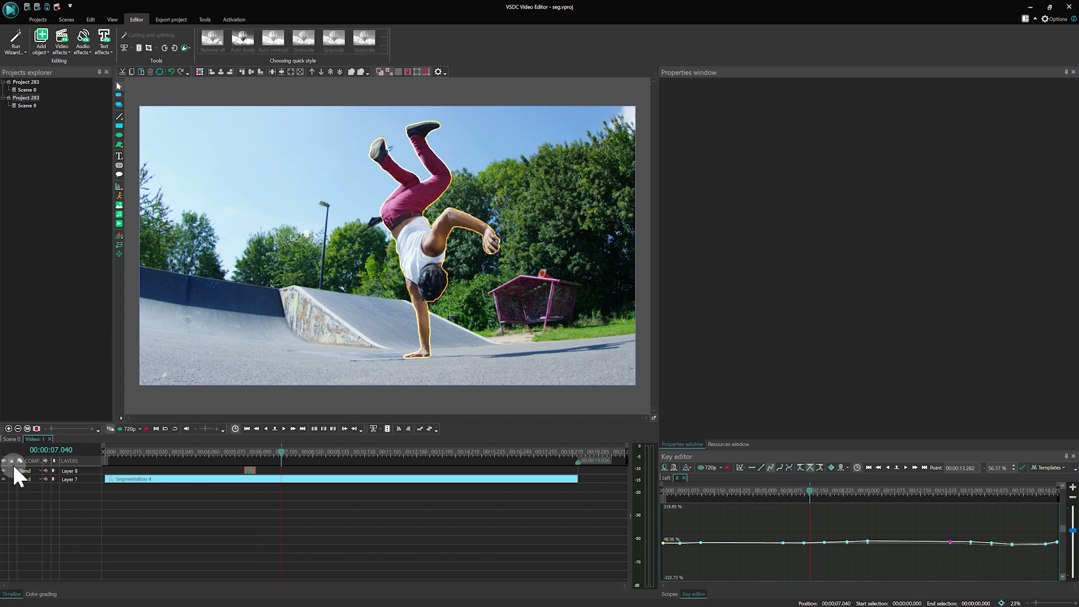
Hide Layer 7, create movement map 1.mproj from the skatepark clip, and analyze it forward.
left_click(6, 479)
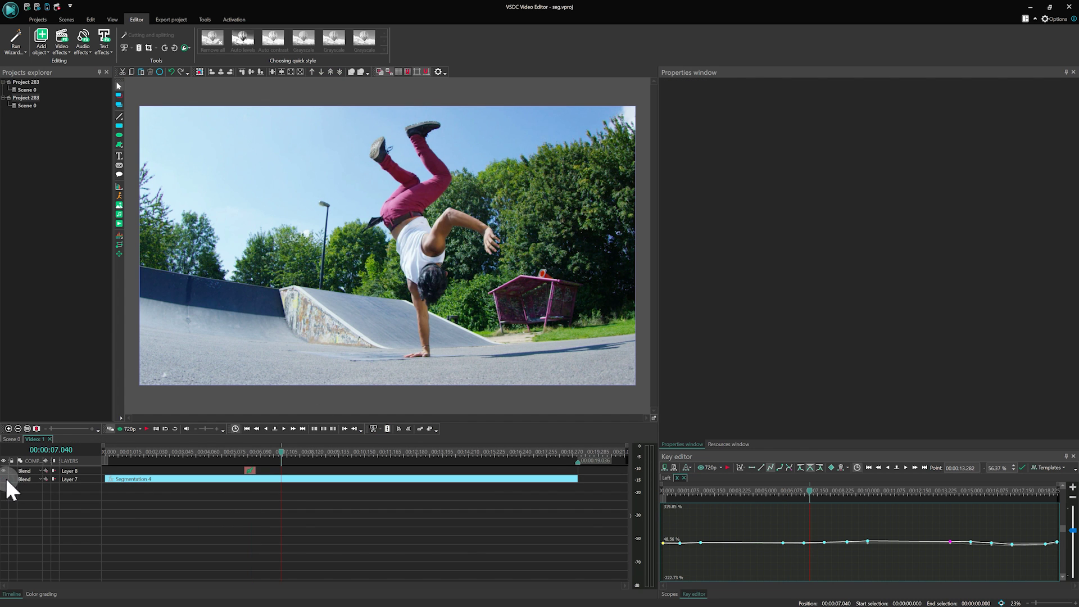
left_click(15, 440)
right_click(166, 474)
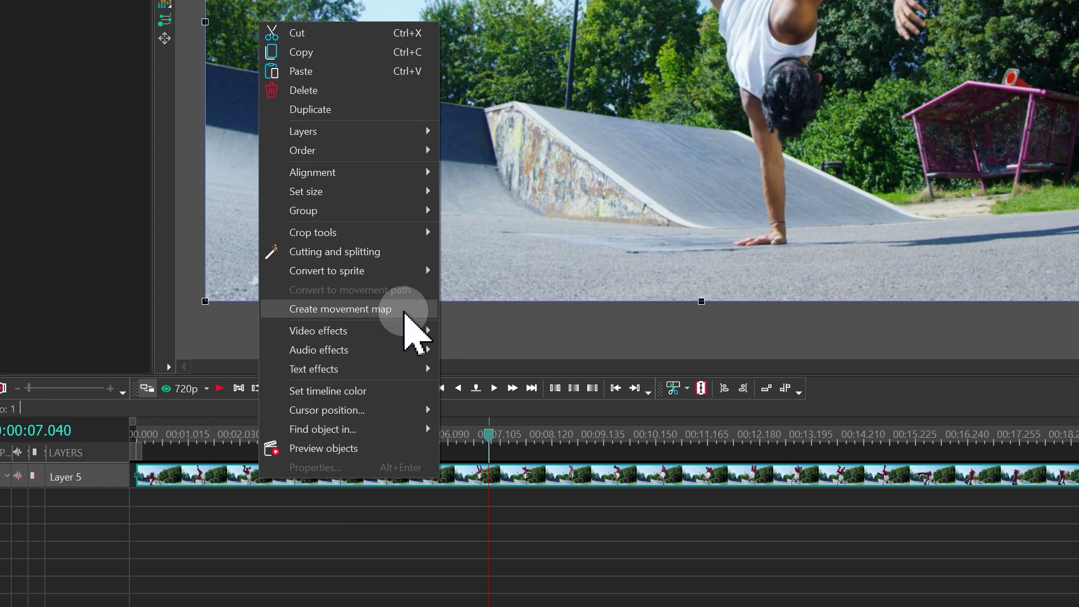
left_click(405, 310)
left_click(375, 518)
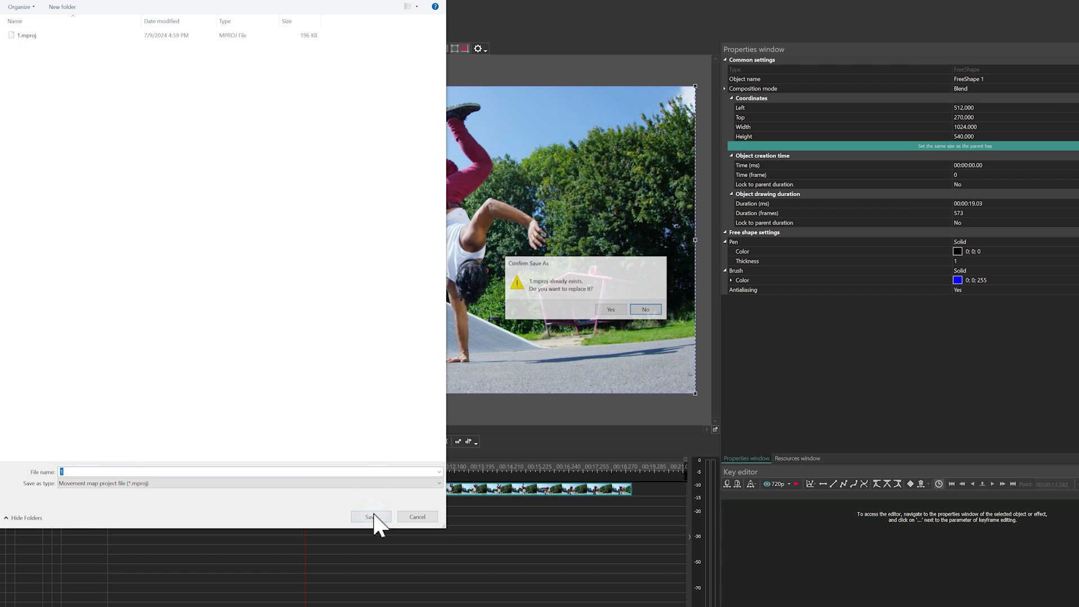
left_click(613, 313)
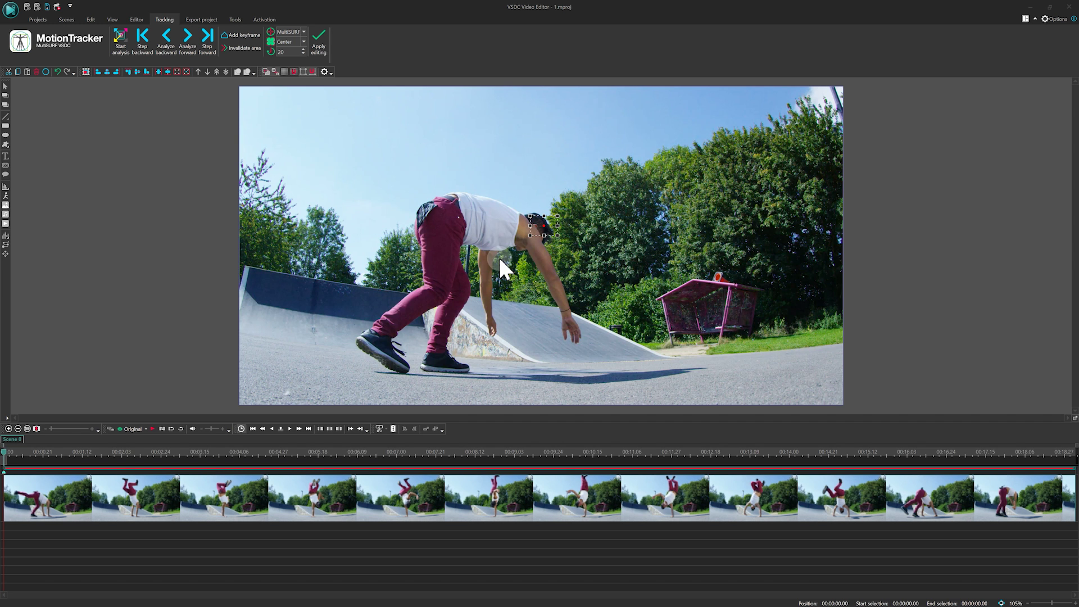
left_click(191, 35)
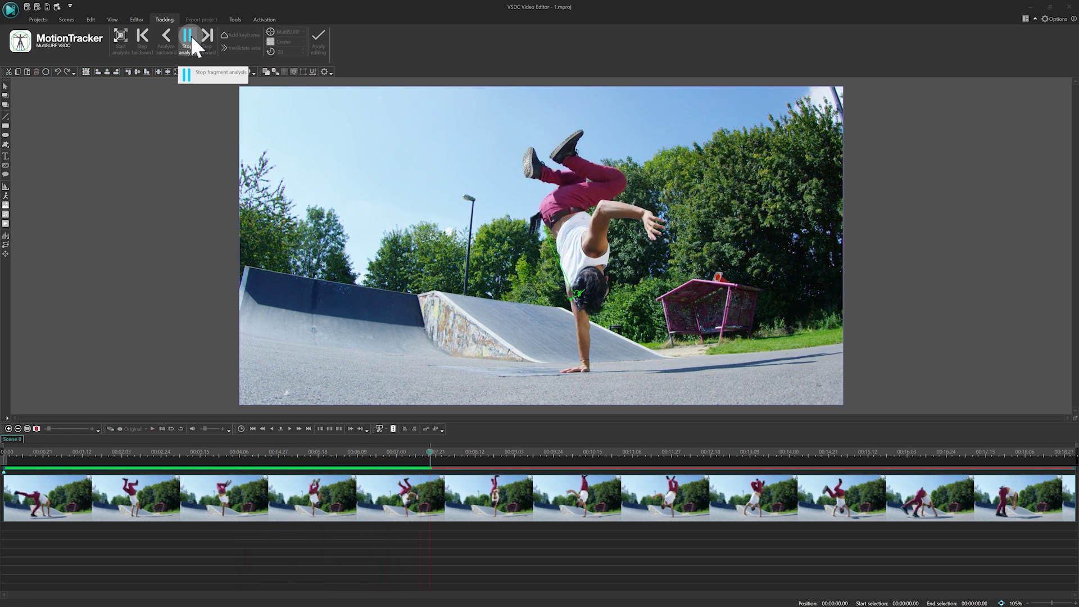
left_click(245, 453)
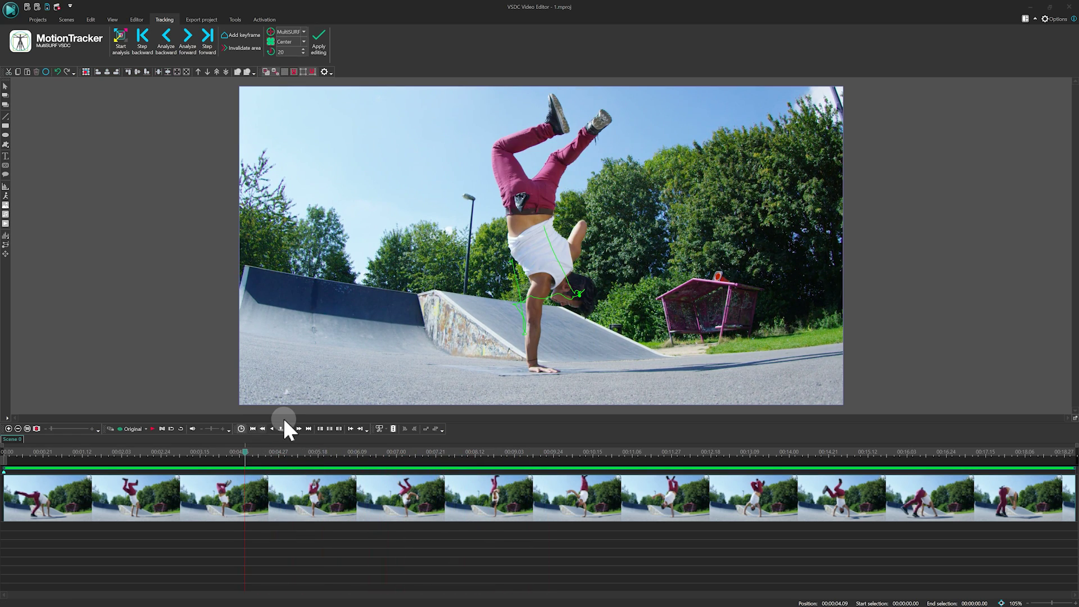
Apply the movement map and add a new tracking point, TrackingPoint 2.
left_click(325, 40)
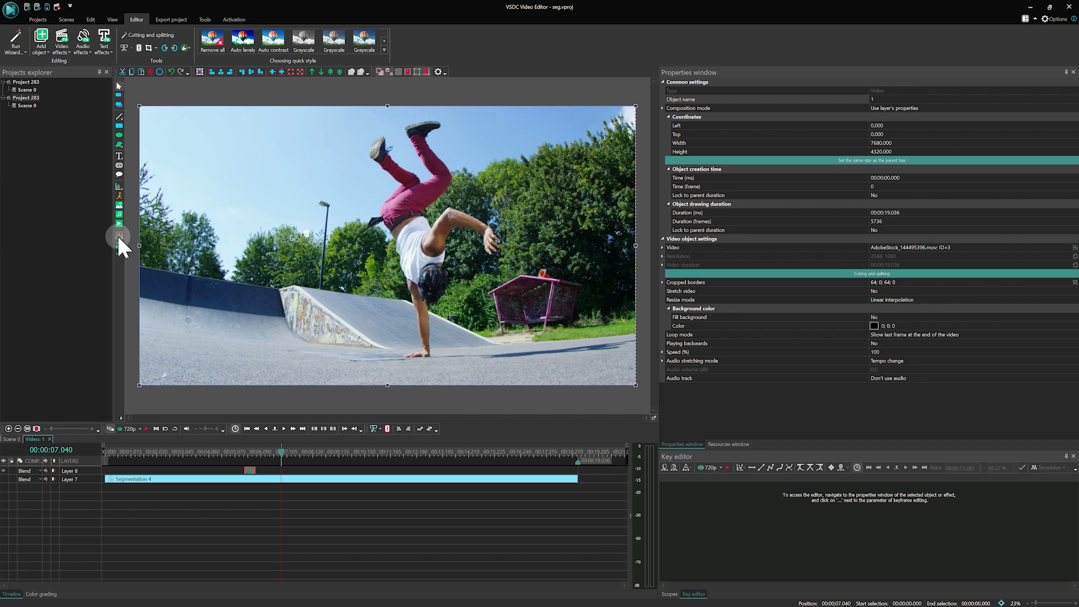
left_click(119, 245)
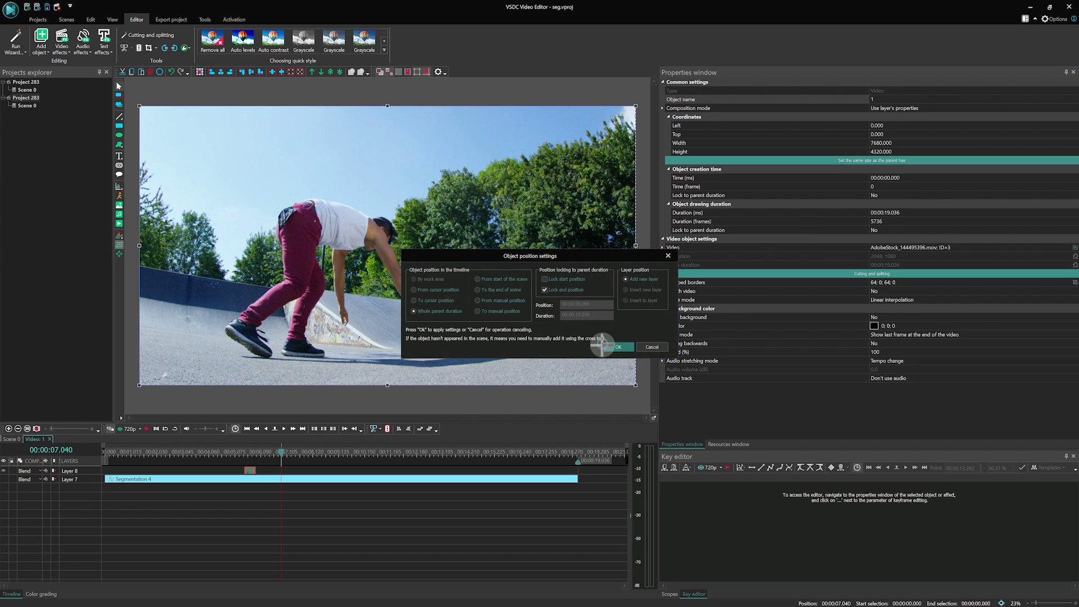
left_click(618, 347)
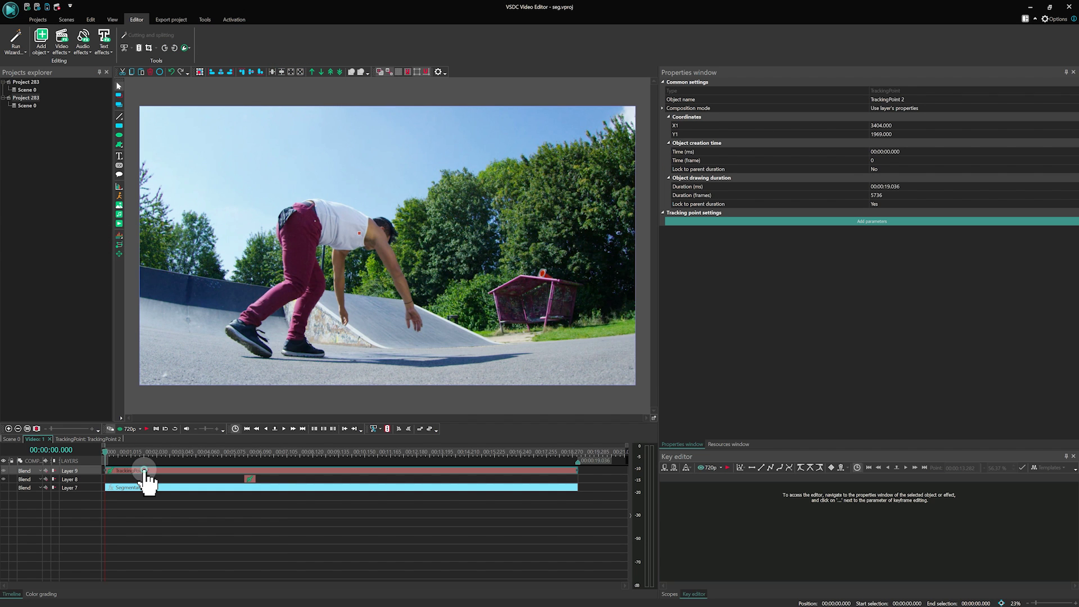
Add a Movement map object inside TrackingPoint 2 and confirm its position settings.
double_click(145, 470)
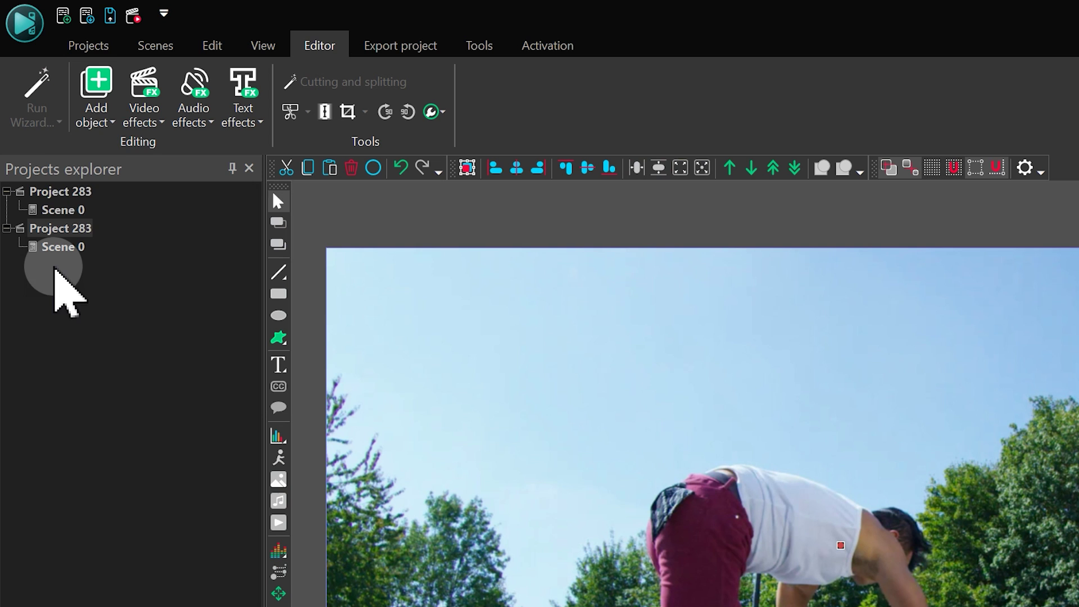
left_click(95, 106)
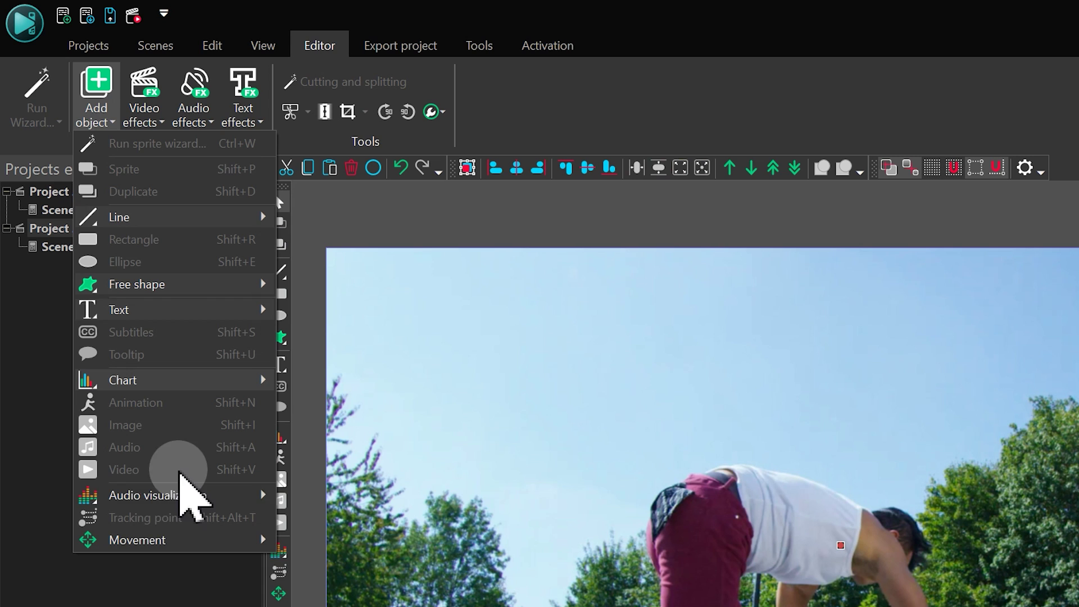
mouse_move(163, 540)
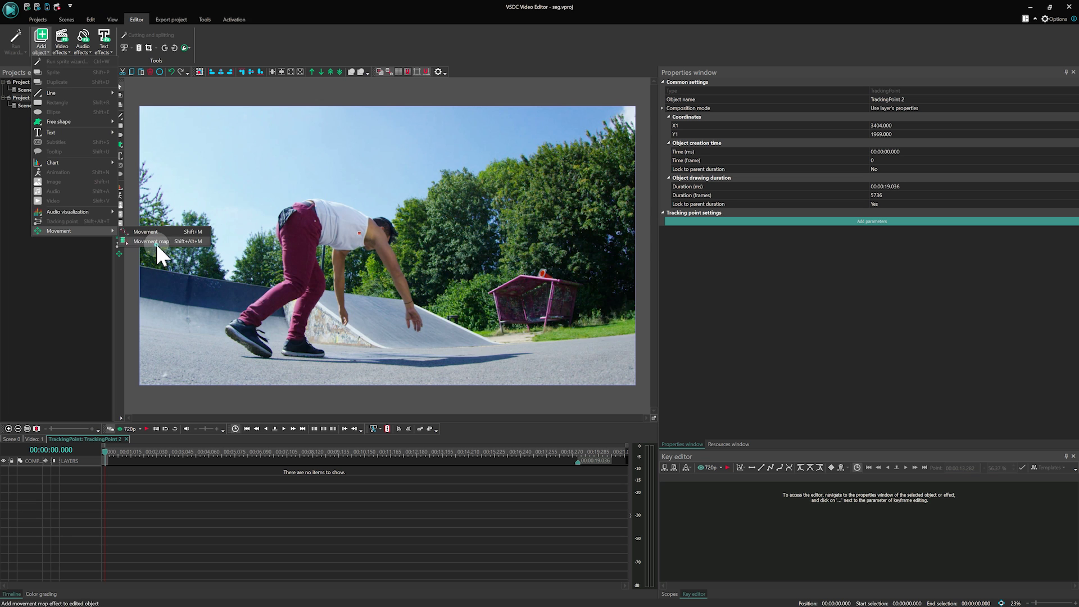
left_click(360, 565)
left_click(585, 340)
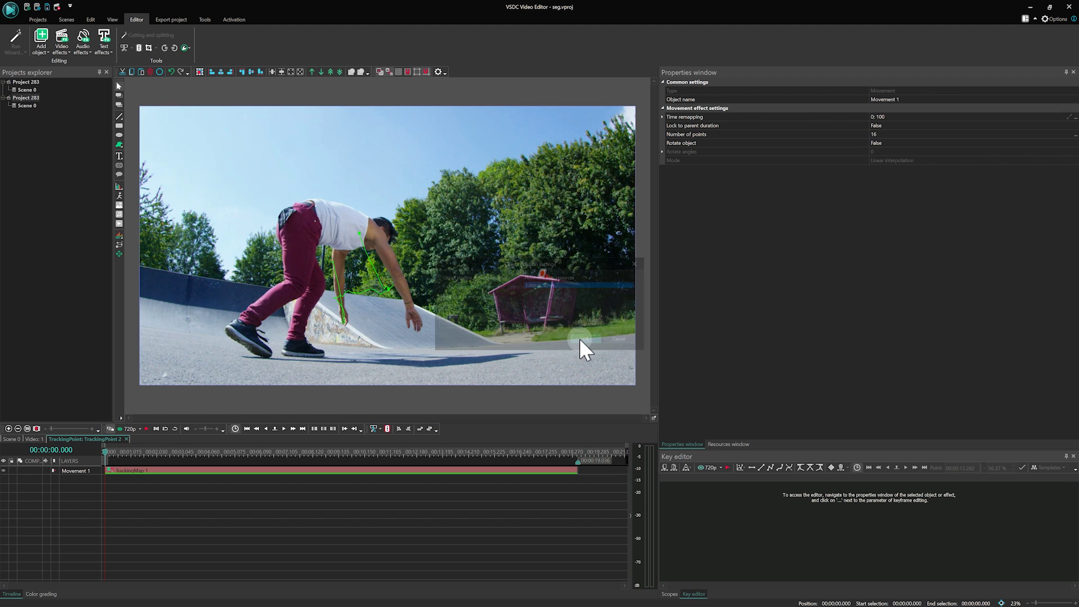
left_click(405, 287)
left_click(389, 288)
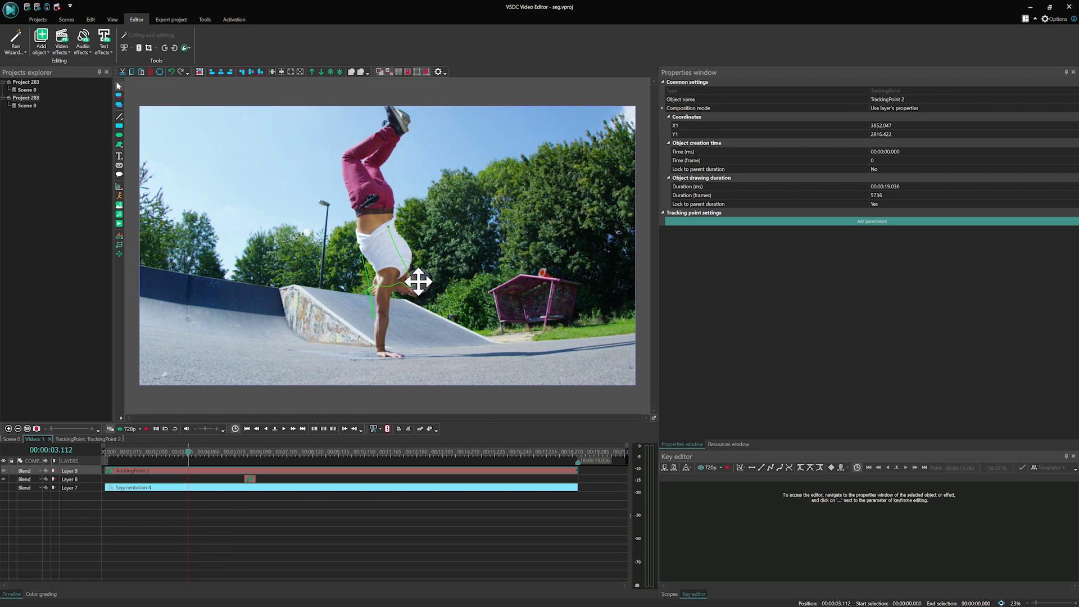
left_click(208, 487)
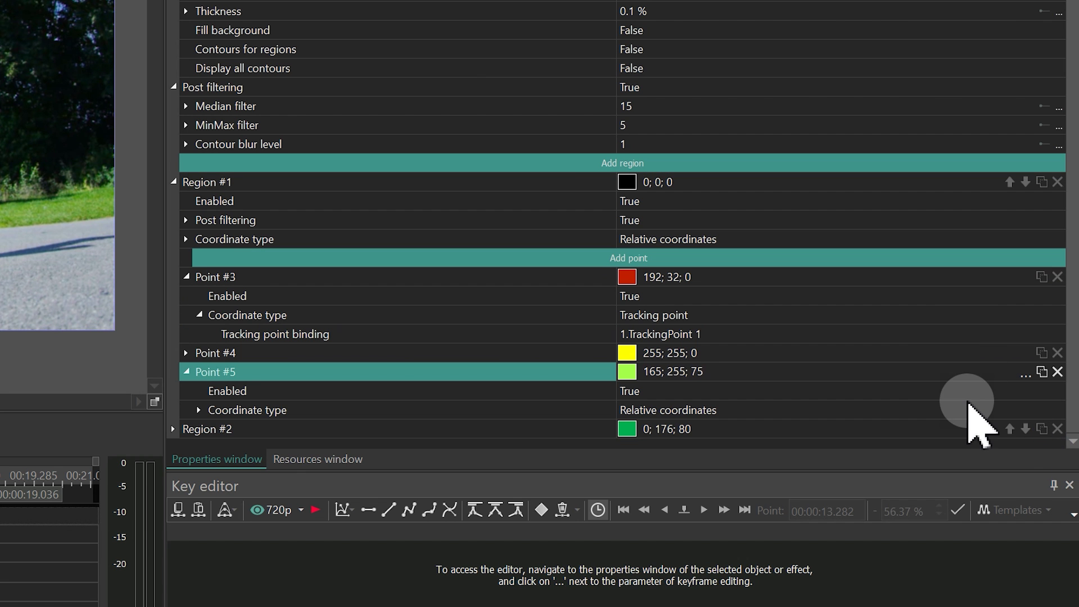
Set Point #5's coordinate type to Tracking point, bound to 1.TrackingPoint 2.
left_click(1036, 415)
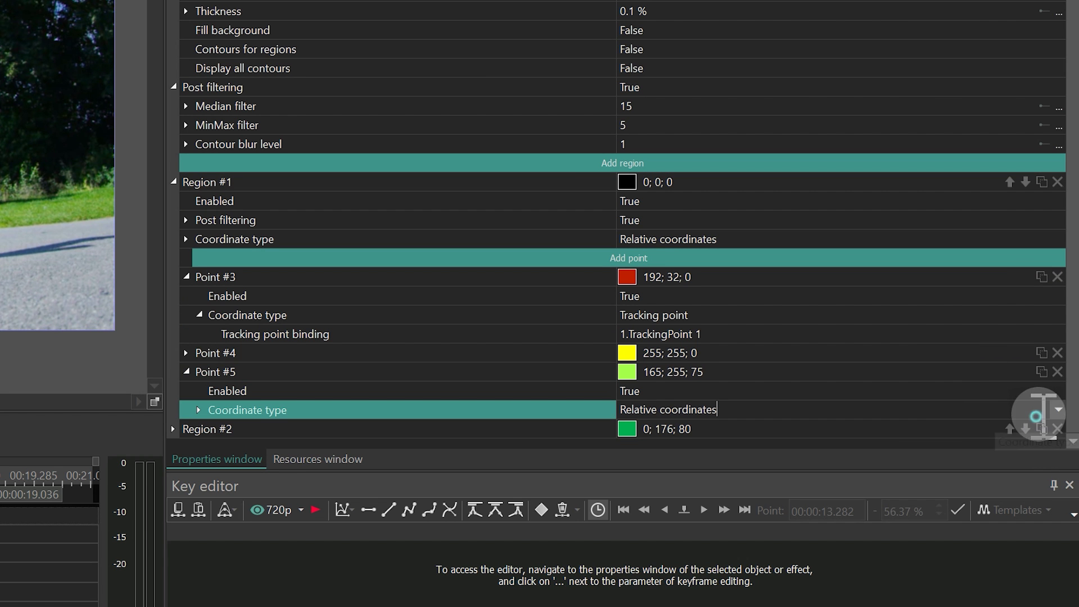
left_click(1057, 409)
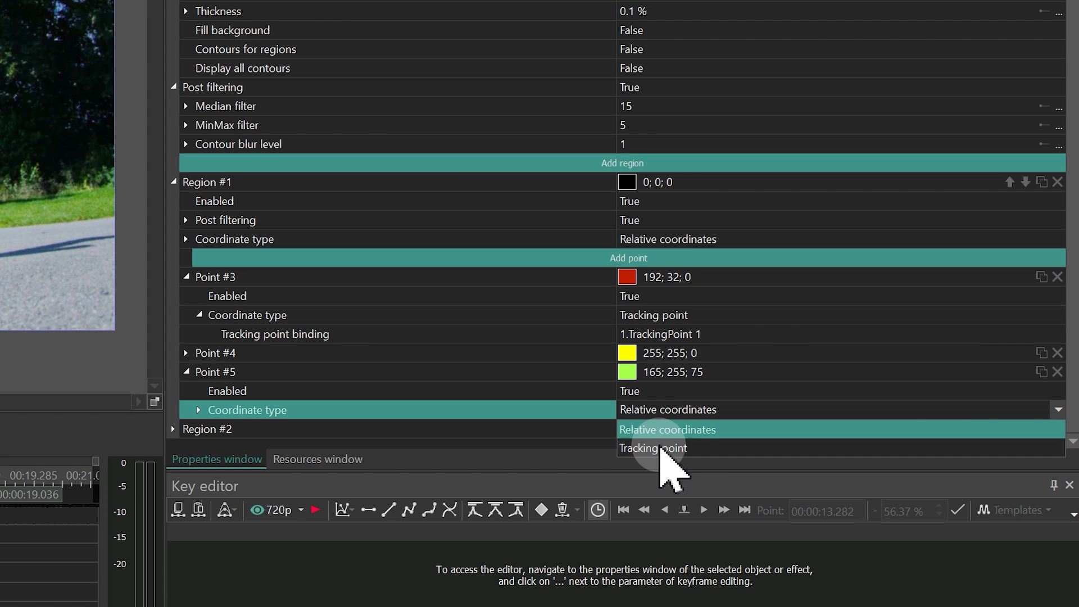
left_click(662, 449)
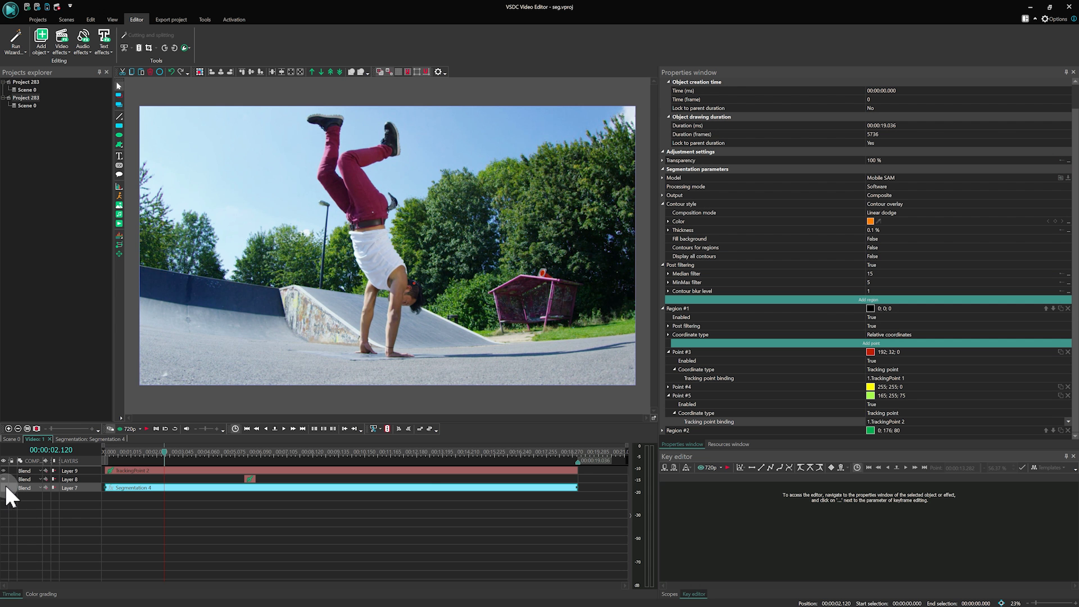
Review the preview between 4 and 8 seconds and trim TrackingPoint 2 to end just after 6 seconds.
left_click(247, 453)
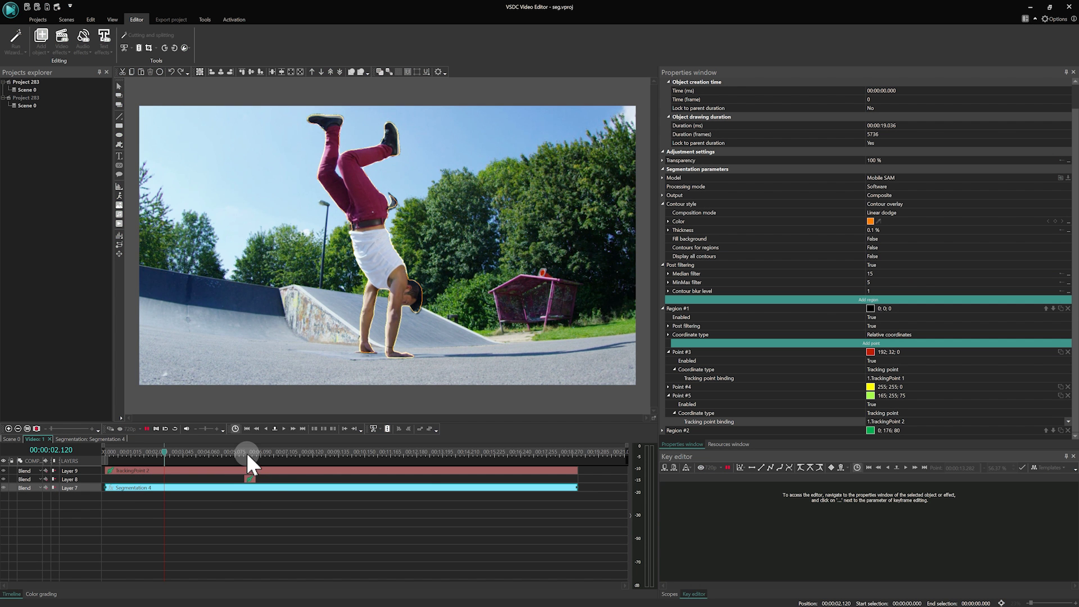
left_click(324, 453)
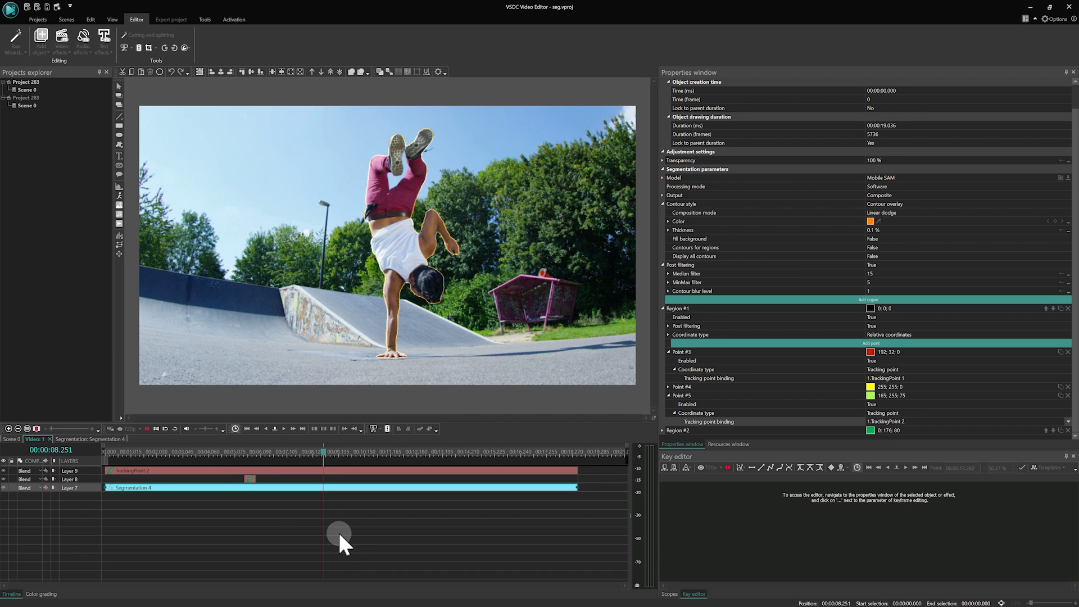
left_click(214, 445)
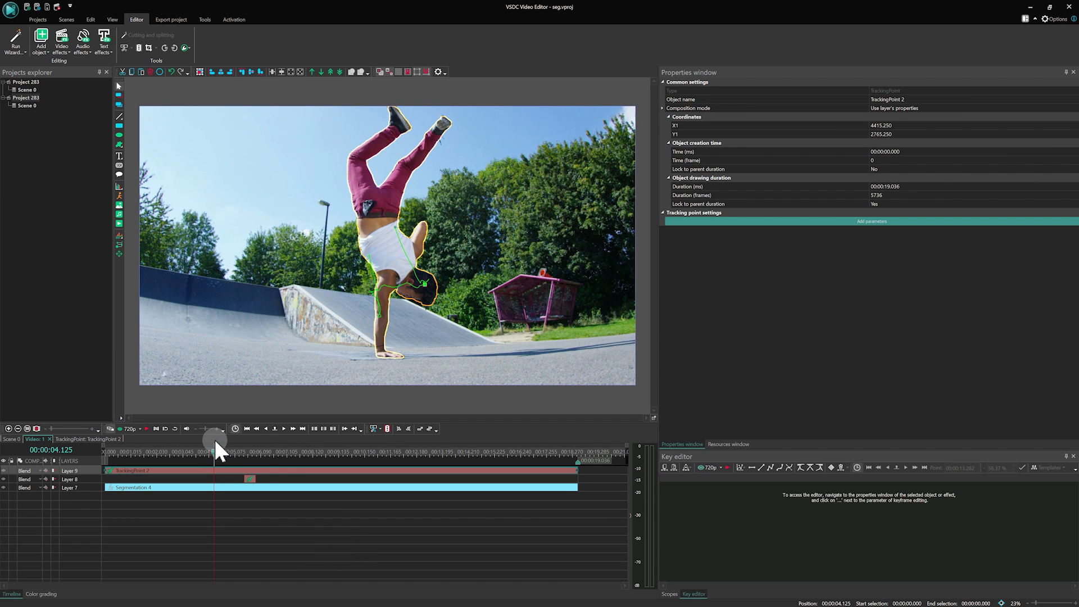
left_click(271, 454)
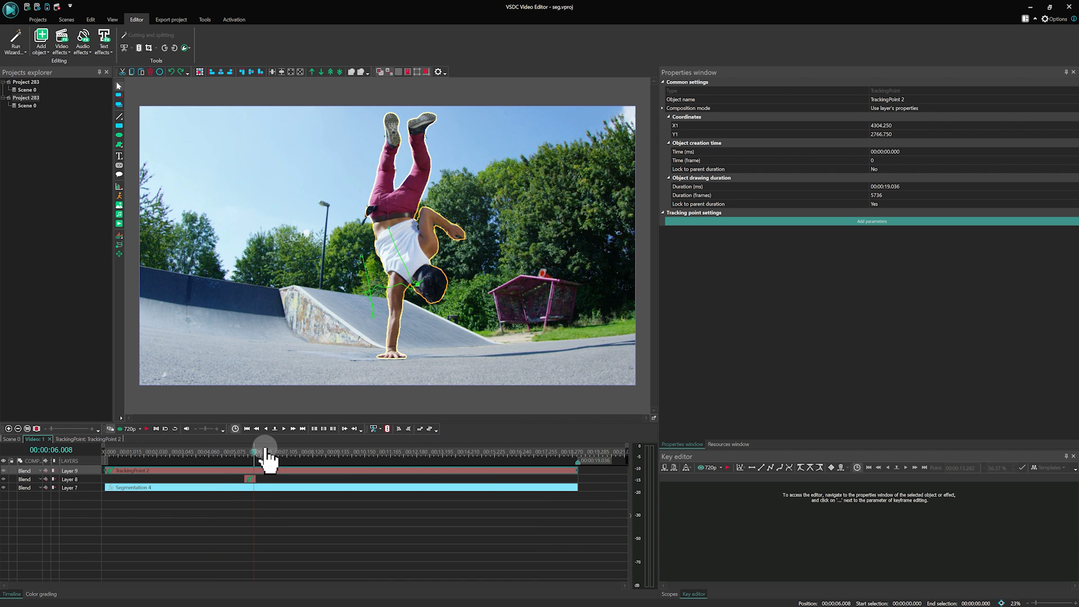
left_click_drag(576, 468, 275, 454)
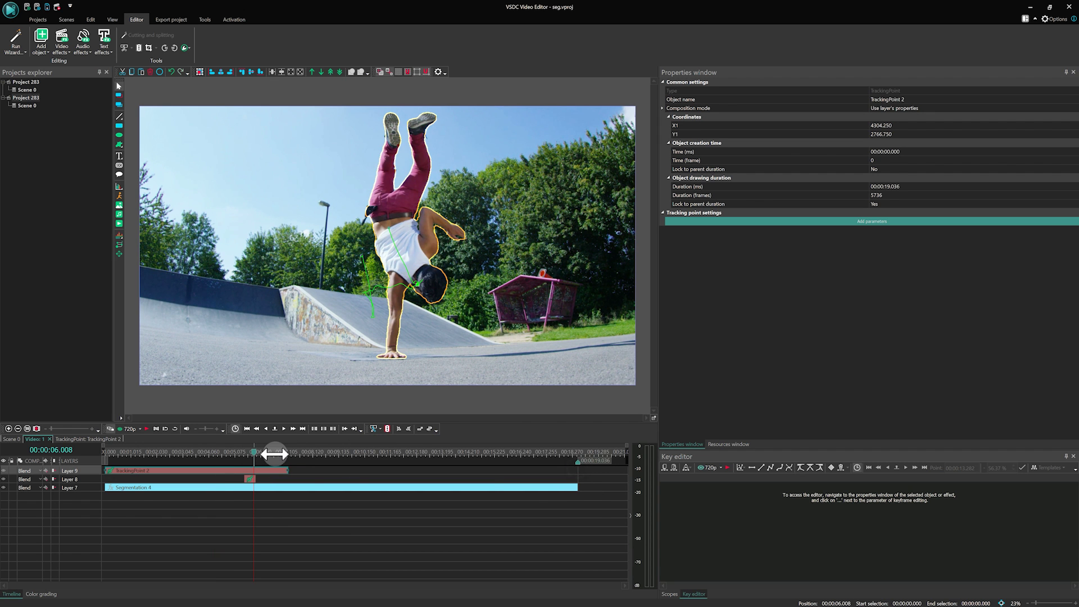